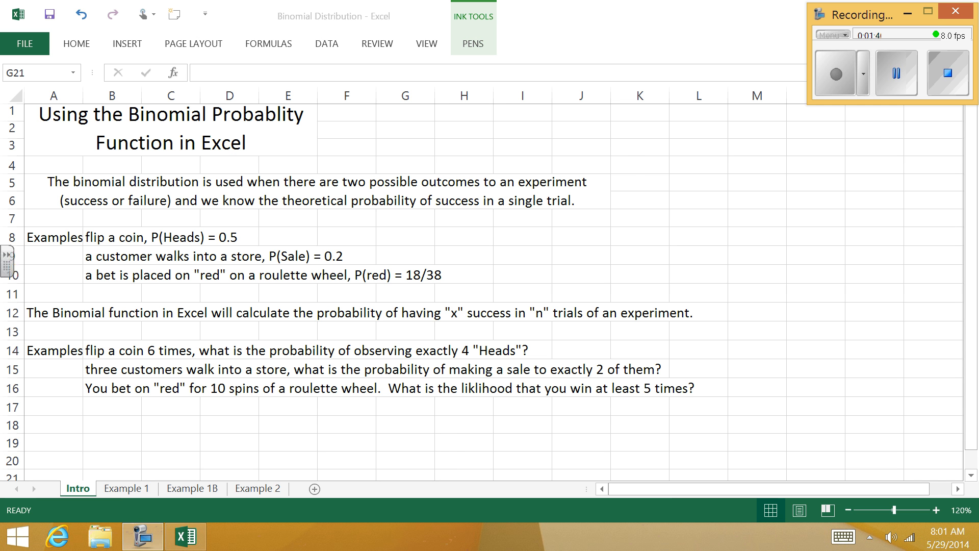
Step: On the Example 1 sheet, enter the formula =BINOMDIST(4,6,.5,false) in cell K10
{"action": "left_click", "coordinate": [126, 489]}
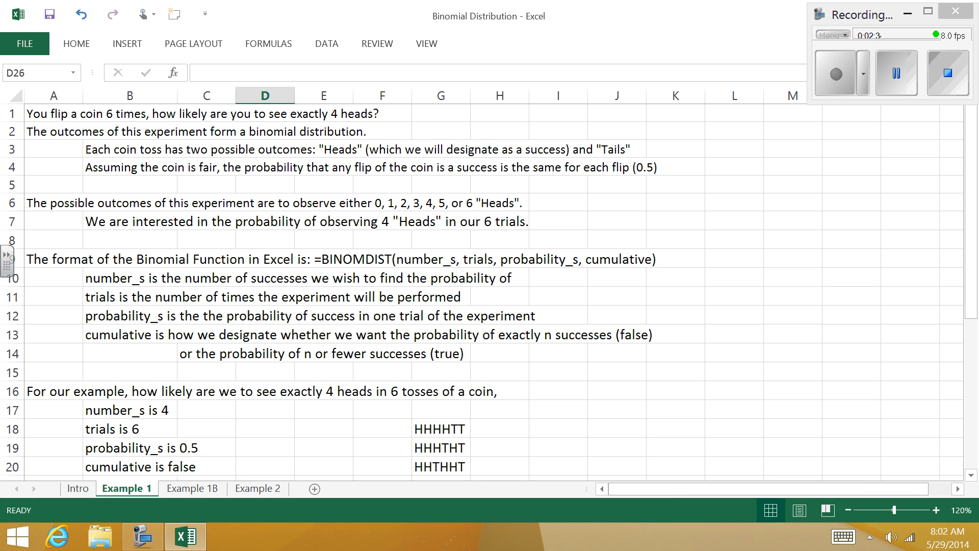
{"action": "left_click", "coordinate": [676, 279]}
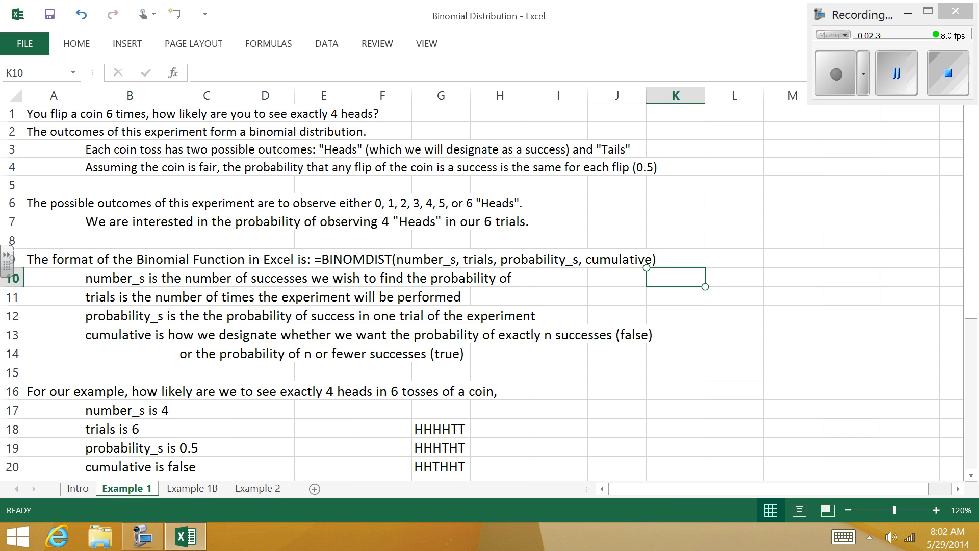
{"action": "type", "text": "=bi"}
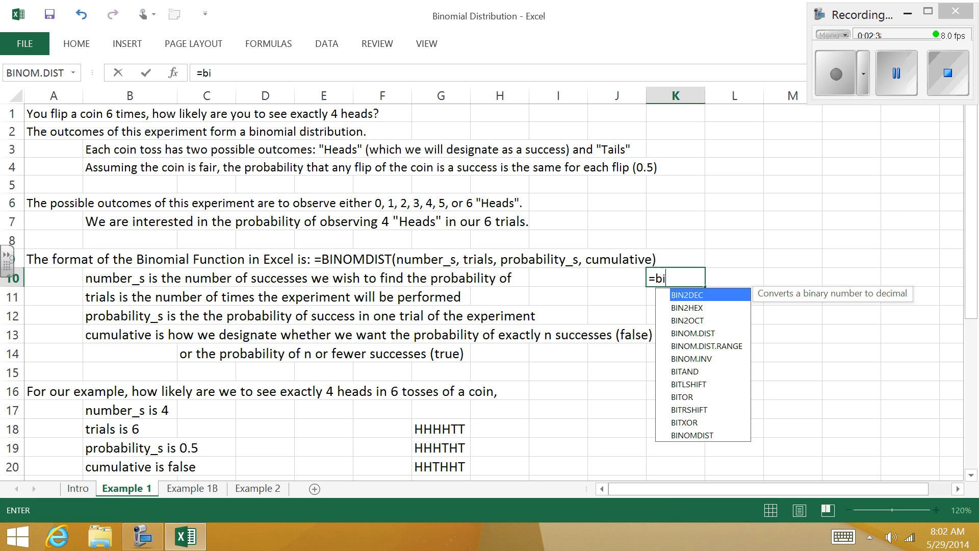
{"action": "type", "text": "nom"}
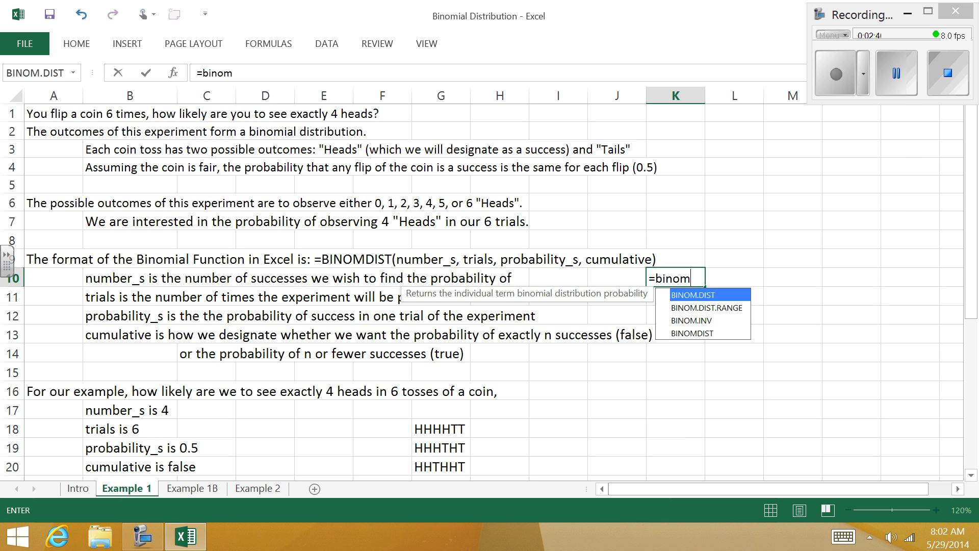
{"action": "key", "text": "Down"}
{"action": "key", "text": "Down"}
{"action": "key", "text": "Down"}
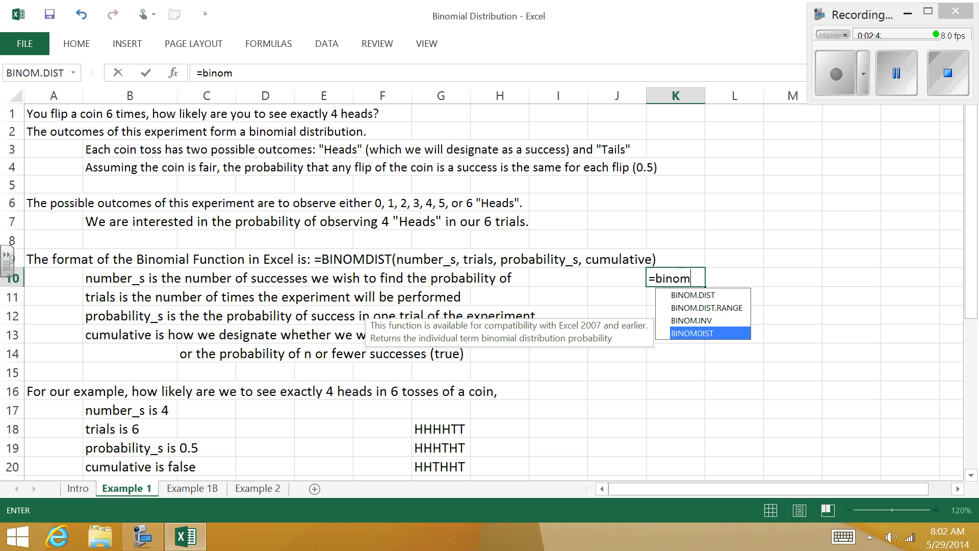
{"action": "key", "text": "Tab"}
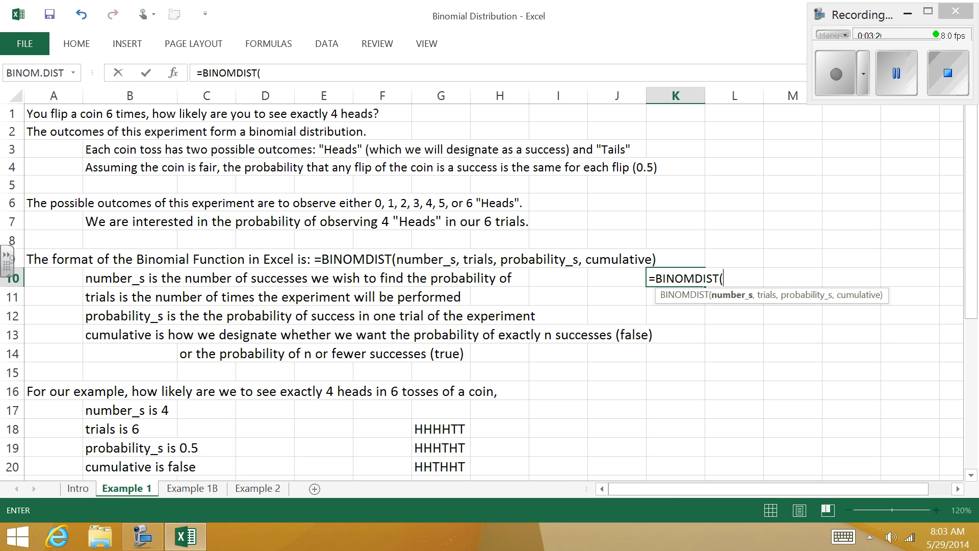
{"action": "type", "text": "4,"}
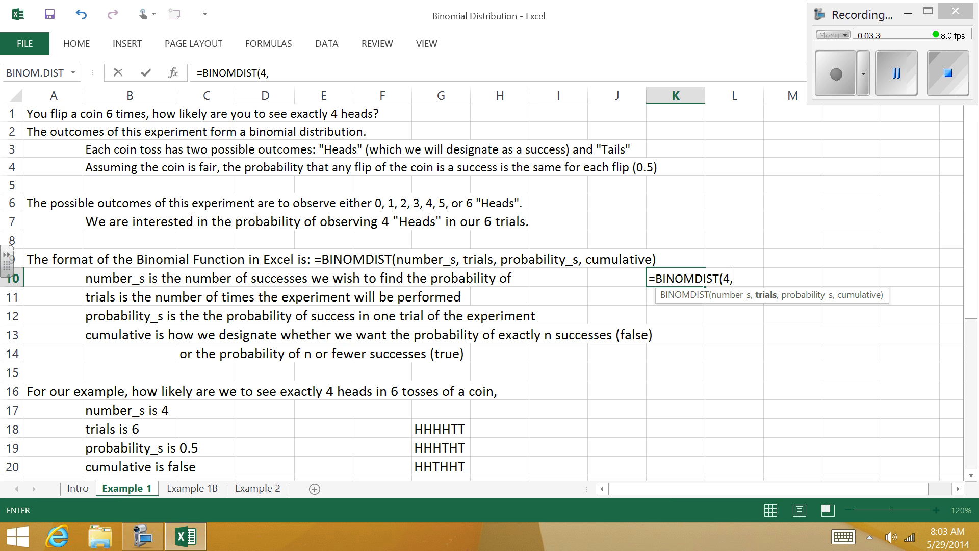
{"action": "type", "text": "6"}
{"action": "type", "text": ","}
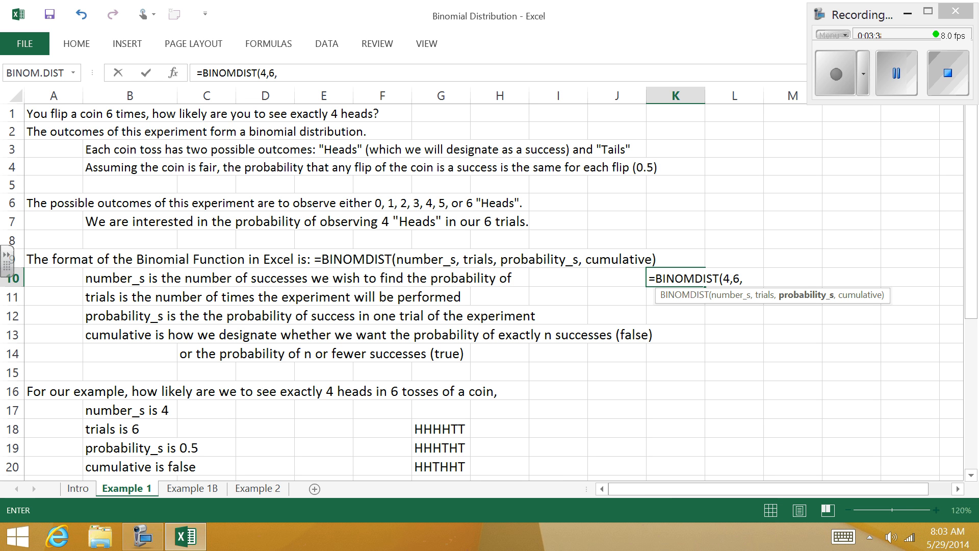
{"action": "type", "text": ".5"}
{"action": "type", "text": ","}
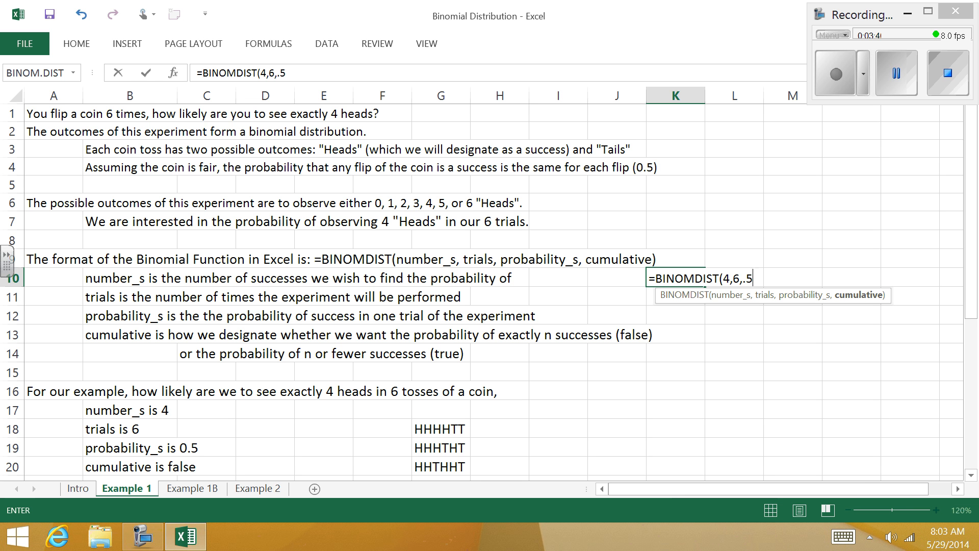
{"action": "type", "text": "false)"}
{"action": "key", "text": "Return"}
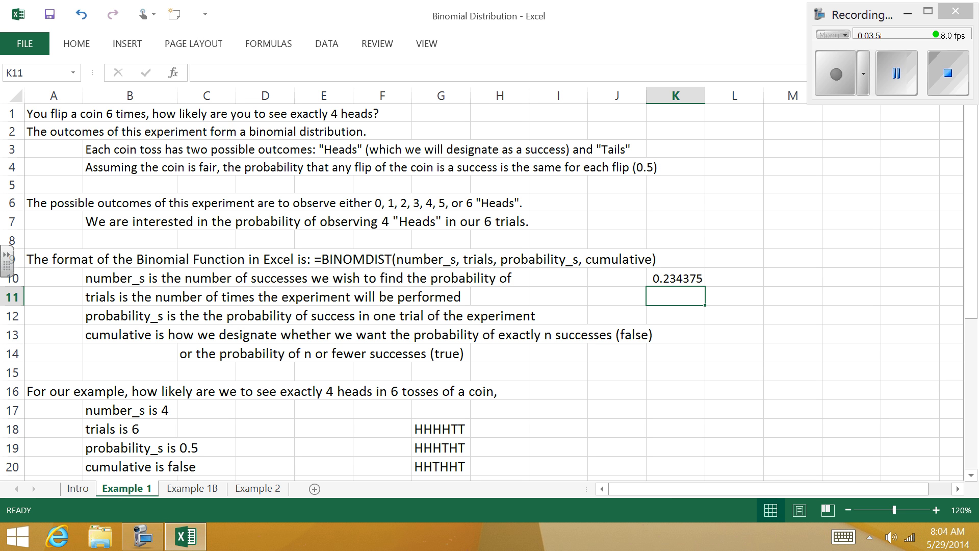
Step: On the Example 1B sheet, fill the number-of-heads column with the values 0 through 6 in cells C4 to C10
{"action": "scroll", "coordinate": [482, 292], "scroll_direction": "down", "scroll_amount": 4}
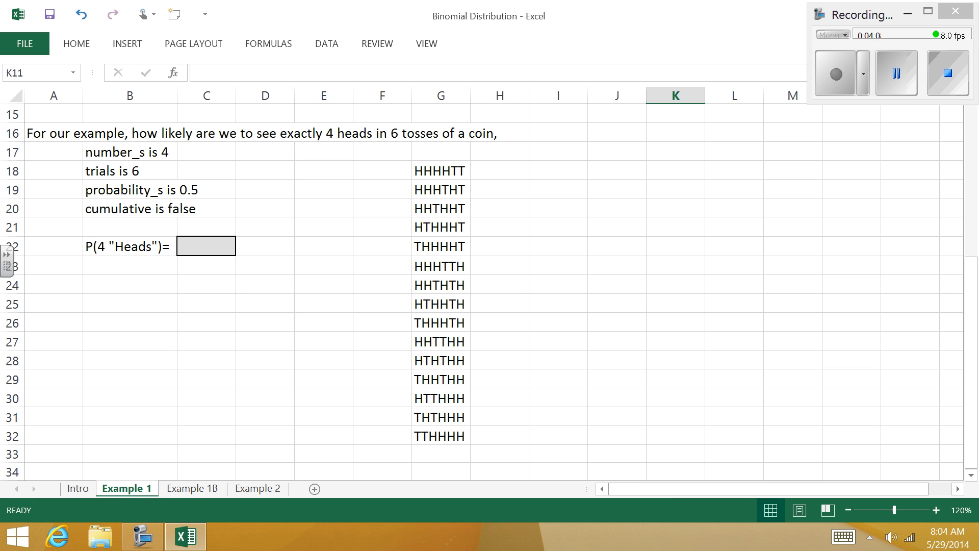
{"action": "key", "text": "ctrl+Page_Down"}
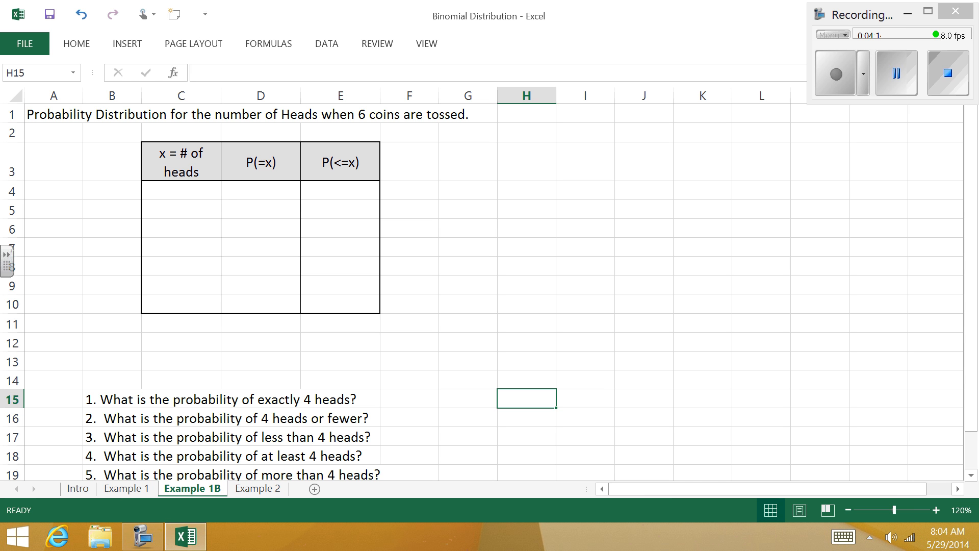
{"action": "left_click", "coordinate": [190, 195]}
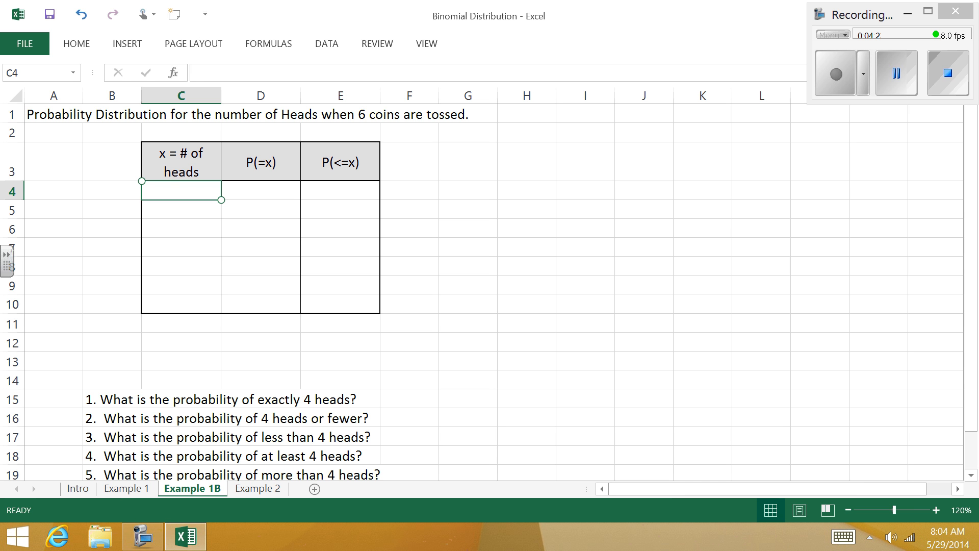
{"action": "type", "text": "0"}
{"action": "key", "text": "Return"}
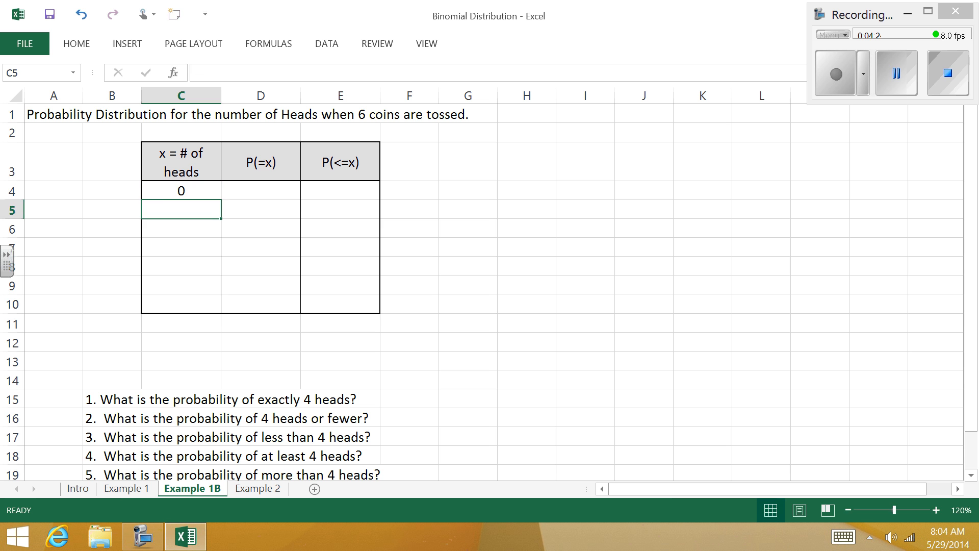
{"action": "type", "text": "1"}
{"action": "key", "text": "Return"}
{"action": "type", "text": "2"}
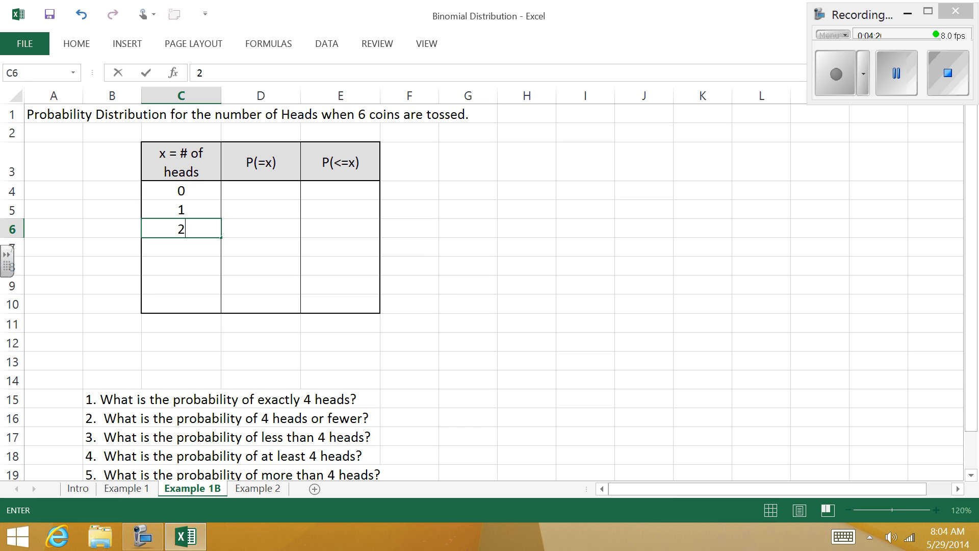
{"action": "key", "text": "Return"}
{"action": "type", "text": "3"}
{"action": "key", "text": "Return"}
{"action": "type", "text": "4"}
{"action": "key", "text": "Return"}
{"action": "type", "text": "5"}
{"action": "key", "text": "Return"}
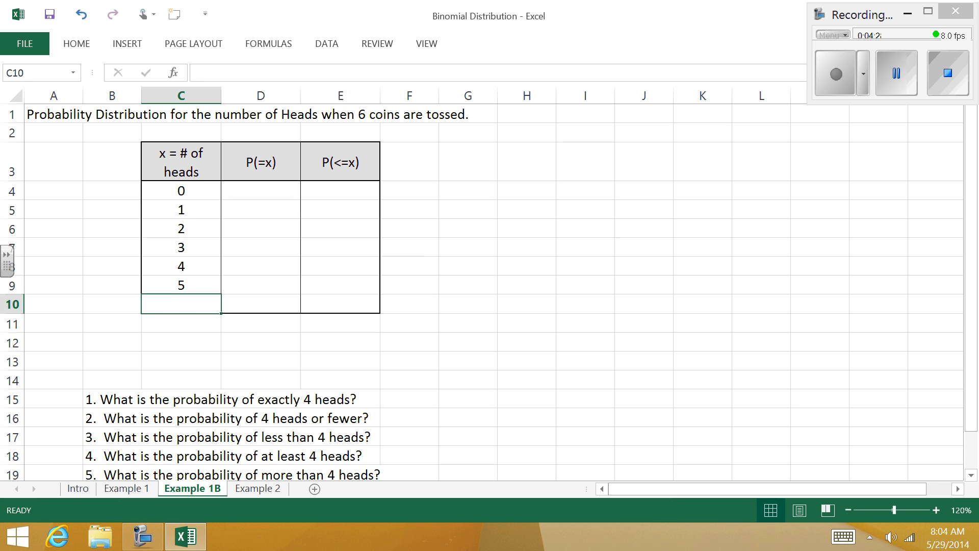
{"action": "type", "text": "6"}
{"action": "key", "text": "Return"}
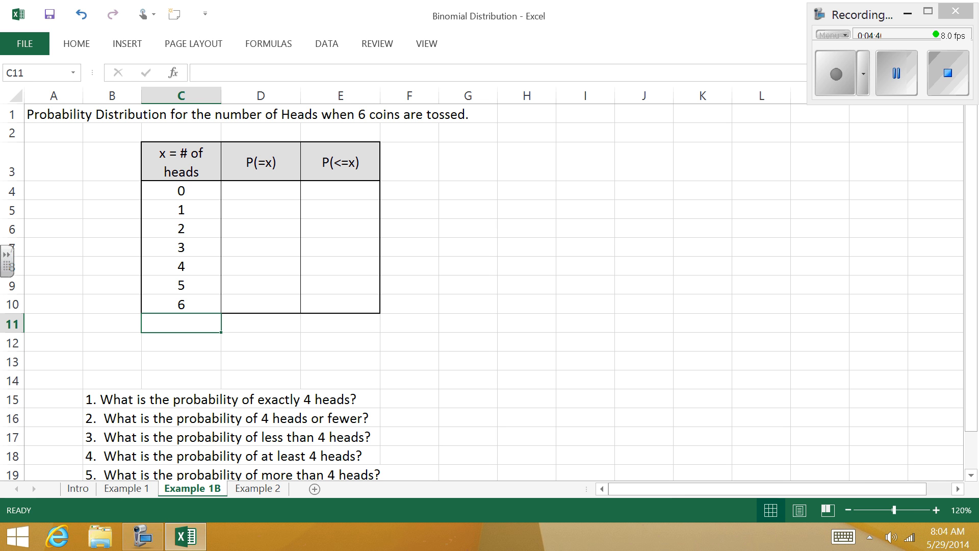
Step: Enter the formula =BINOMDIST(C4,6,.5,false) in cell D4 of the P(=x) column
{"action": "left_click", "coordinate": [265, 191]}
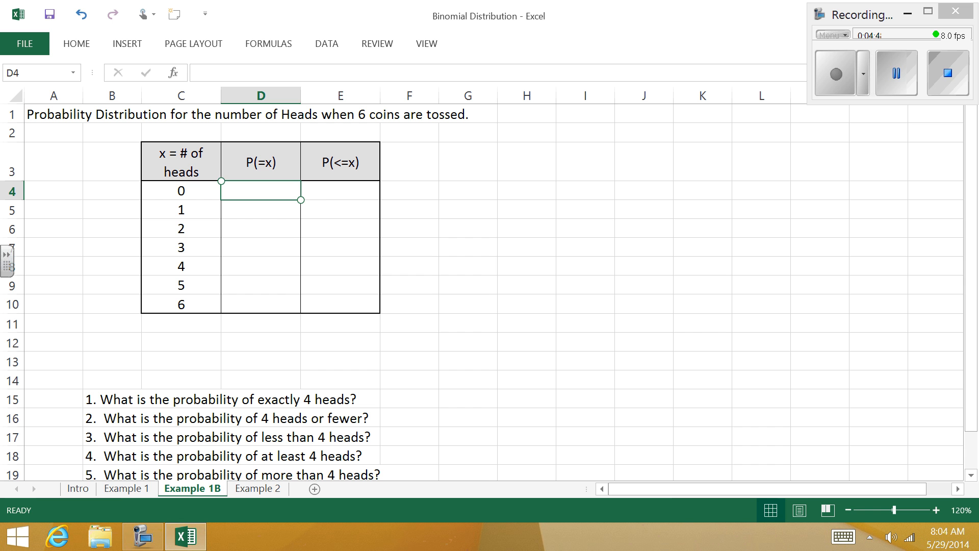
{"action": "type", "text": "=binom"}
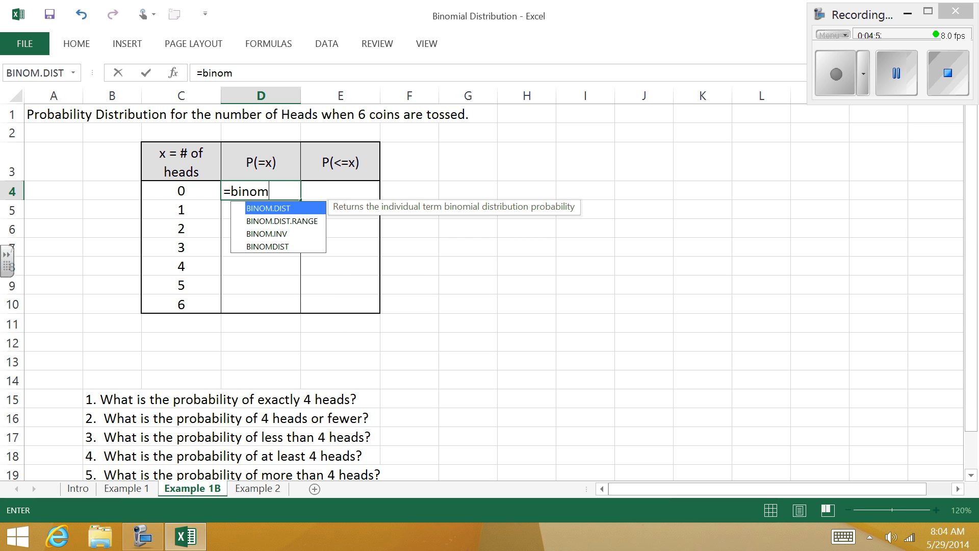
{"action": "key", "text": "Down"}
{"action": "key", "text": "Down"}
{"action": "key", "text": "Down"}
{"action": "key", "text": "Tab"}
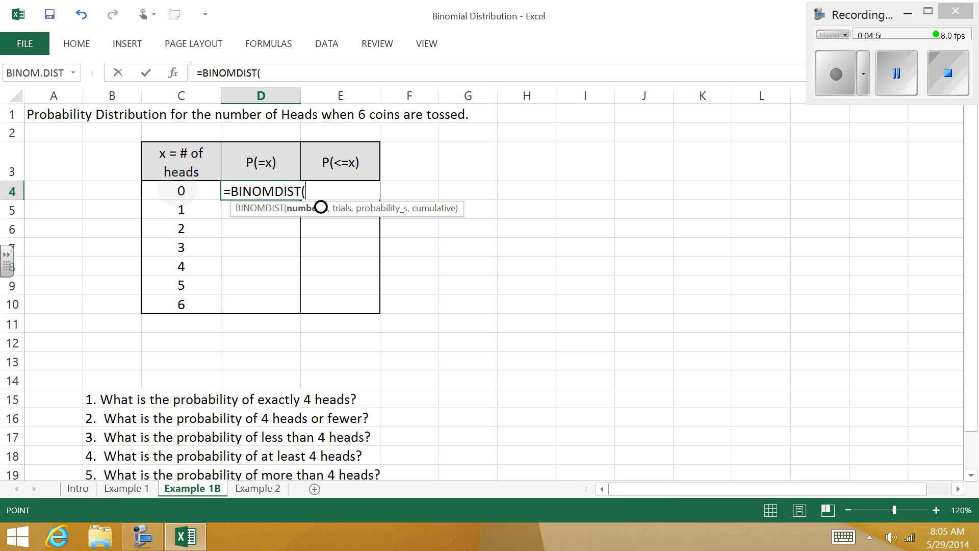
{"action": "key", "text": "Left"}
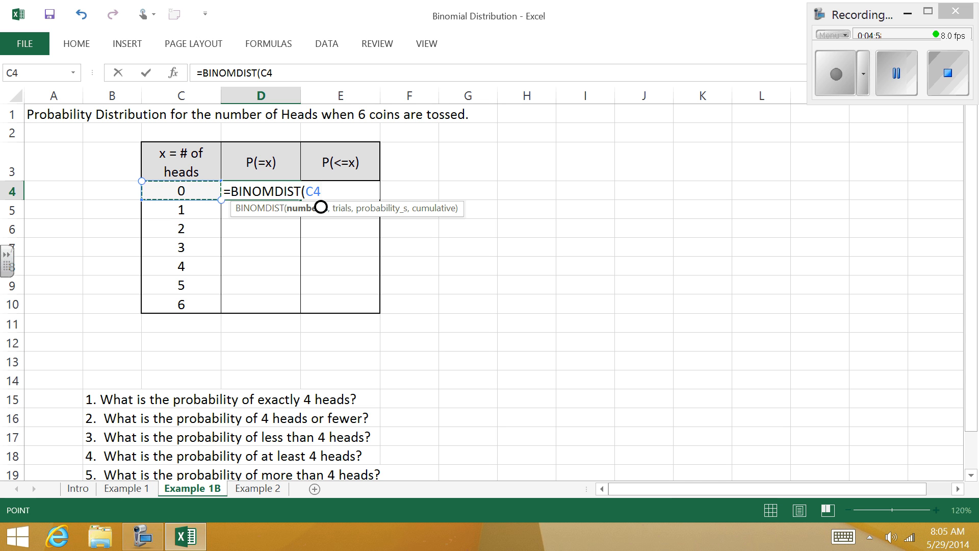
{"action": "type", "text": ","}
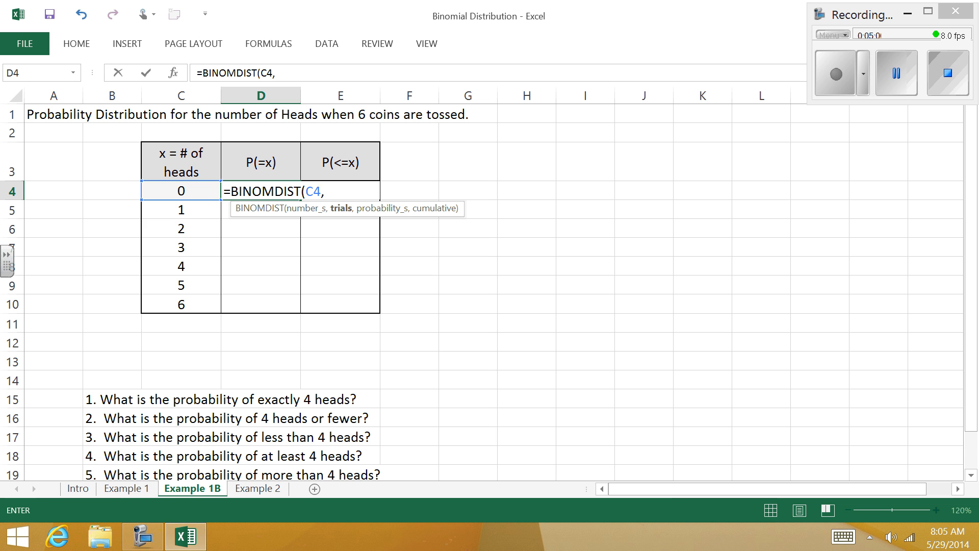
{"action": "type", "text": "6,"}
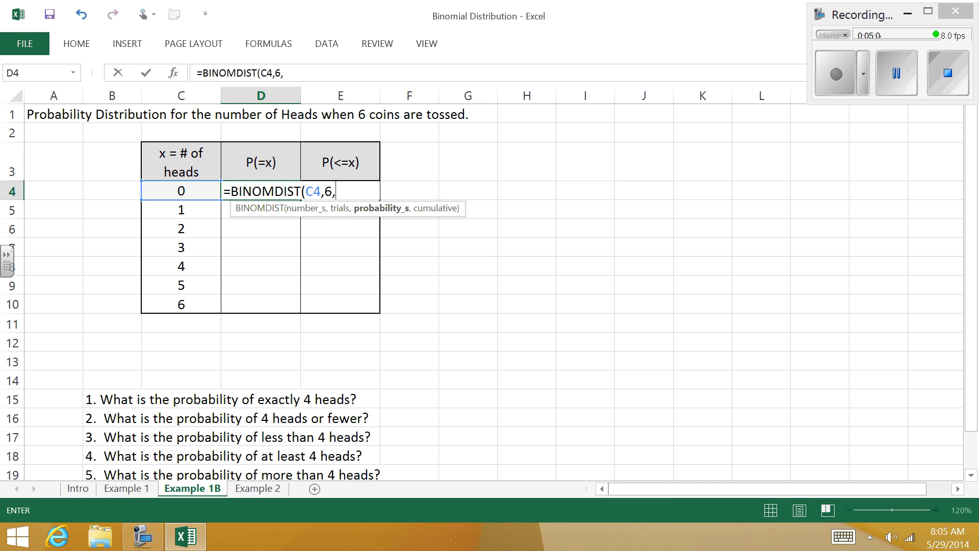
{"action": "type", "text": ".5,"}
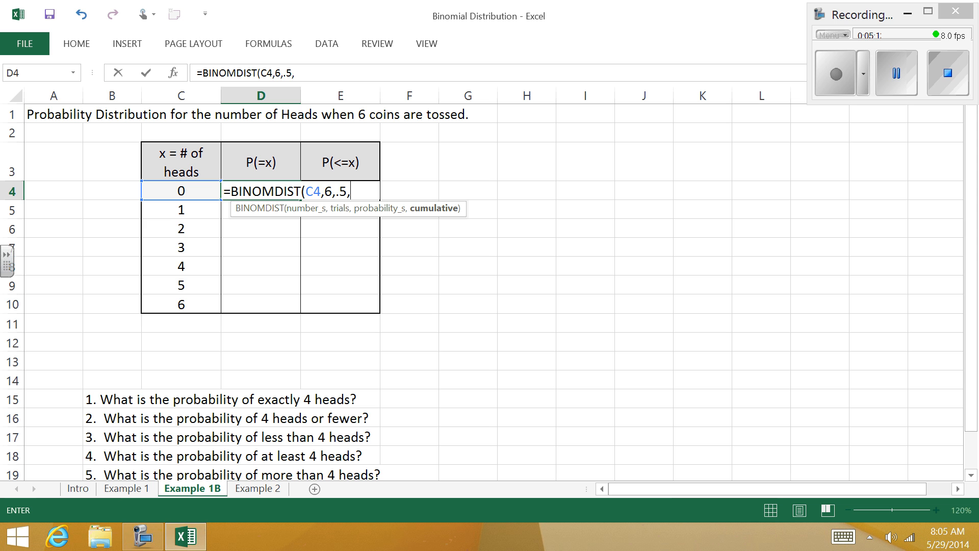
{"action": "type", "text": "false)"}
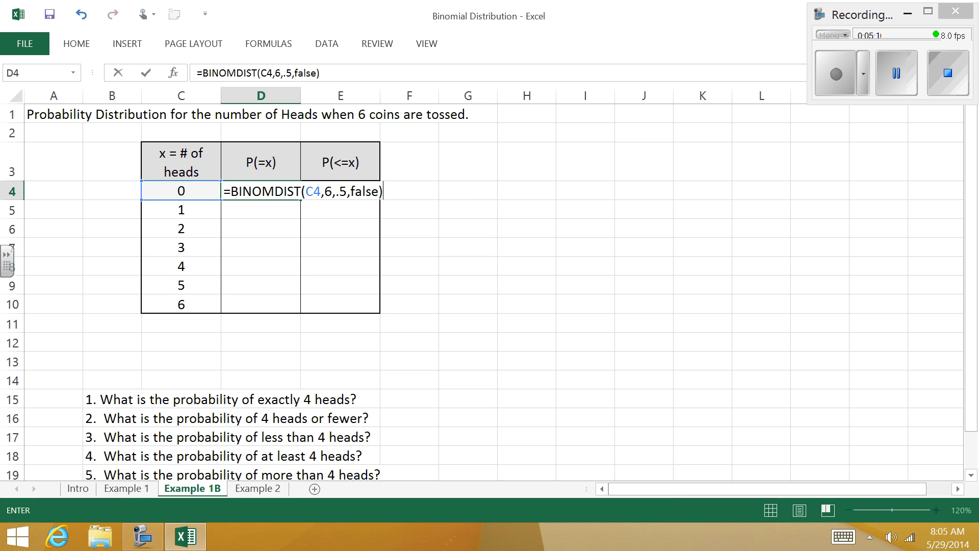
{"action": "key", "text": "Return"}
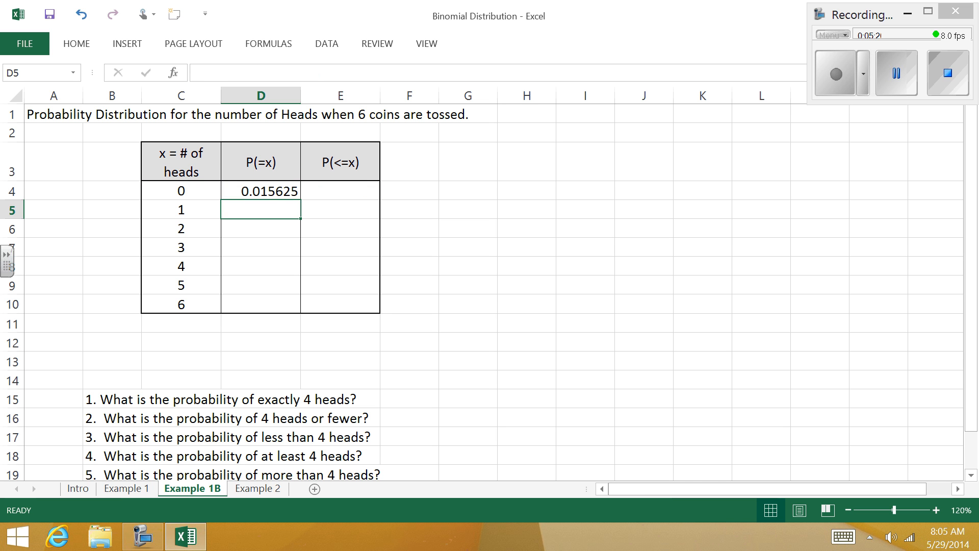
Step: Fill the formula in cell D4 down the P(=x) column through cell D10
{"action": "left_click", "coordinate": [267, 170]}
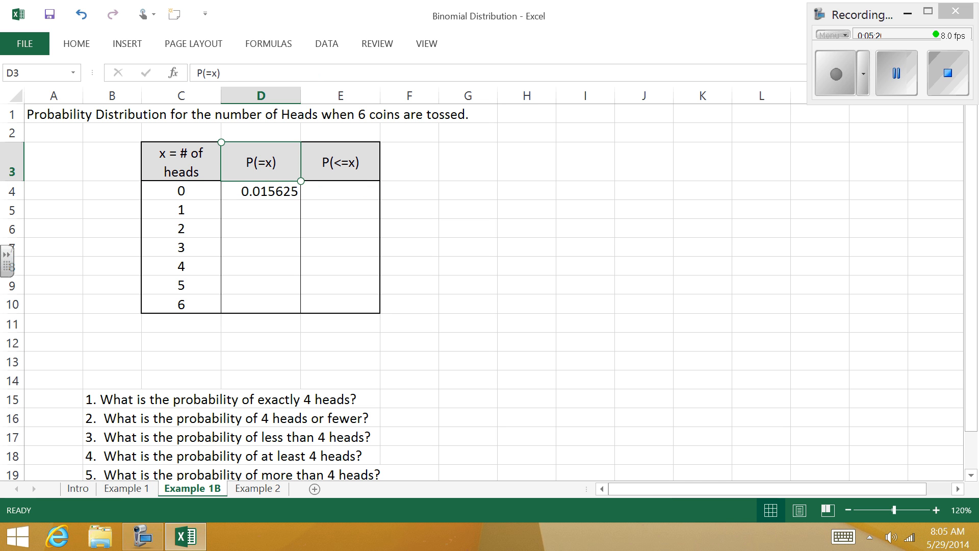
{"action": "left_click", "coordinate": [295, 190]}
{"action": "double_click", "coordinate": [303, 200]}
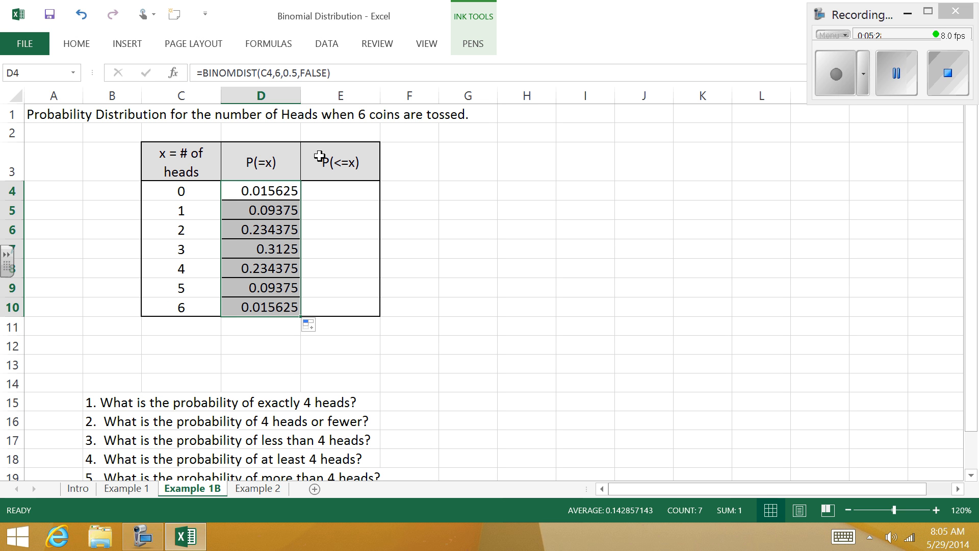
Step: Format the probabilities in D4:D10 to show seven decimal places
{"action": "left_click", "coordinate": [81, 46]}
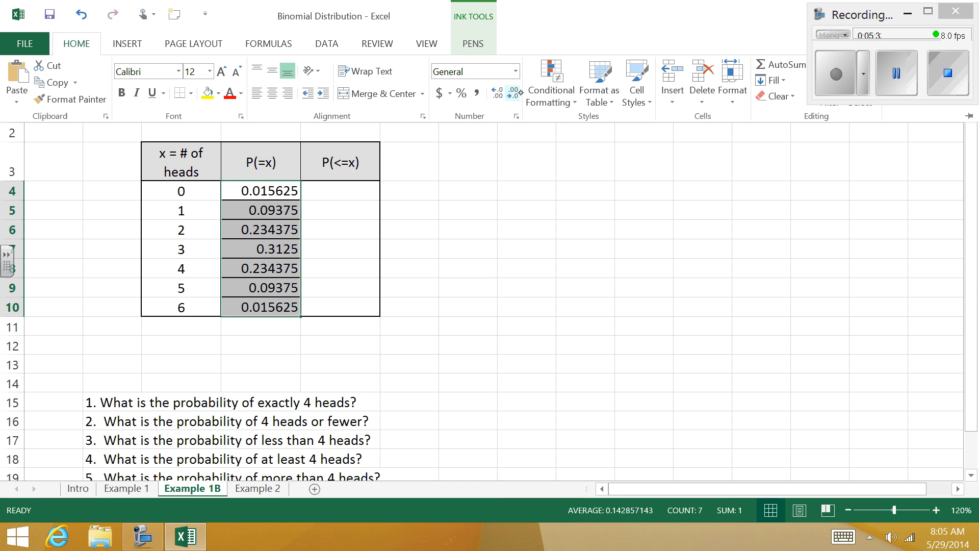
{"action": "left_click", "coordinate": [499, 93]}
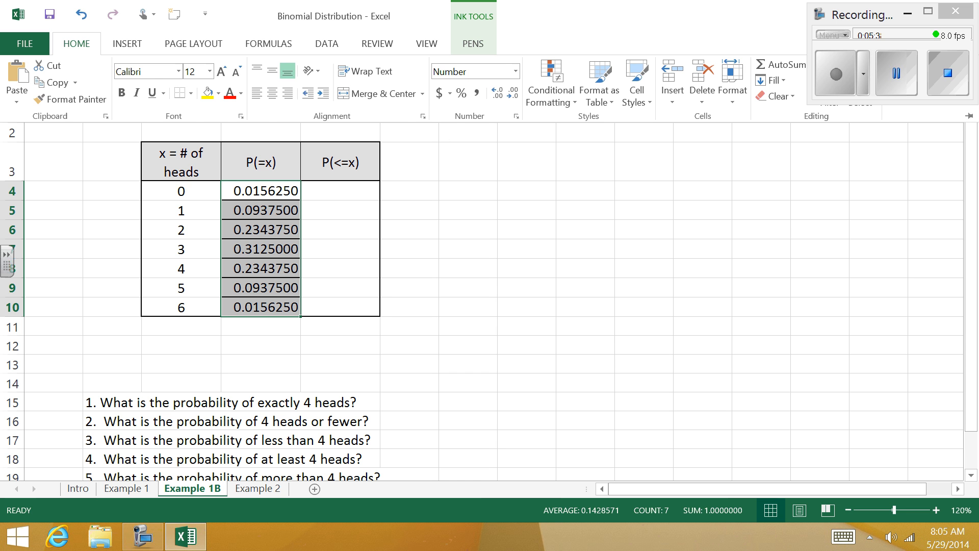
{"action": "left_click", "coordinate": [236, 330]}
{"action": "left_click", "coordinate": [254, 327]}
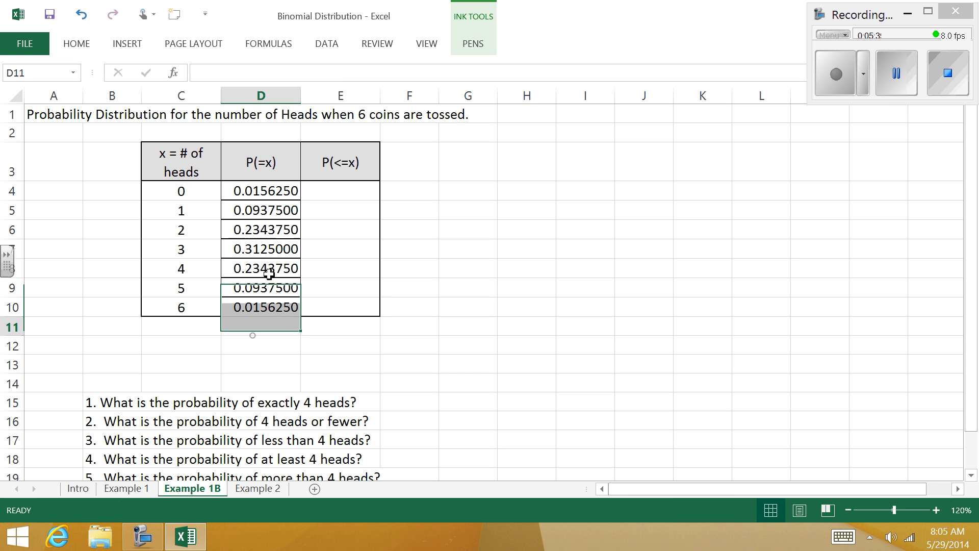
{"action": "left_click", "coordinate": [265, 249]}
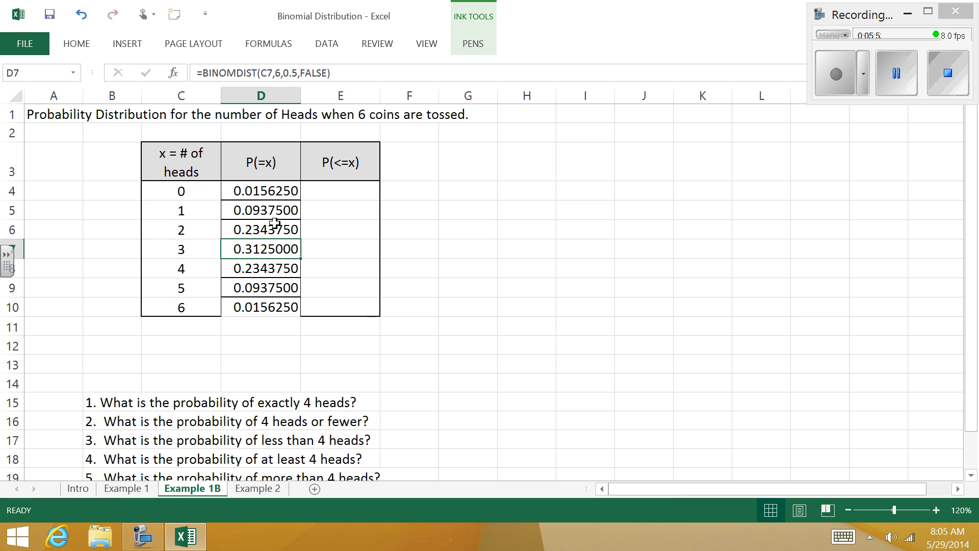
{"action": "left_click", "coordinate": [290, 226]}
{"action": "left_click", "coordinate": [284, 264]}
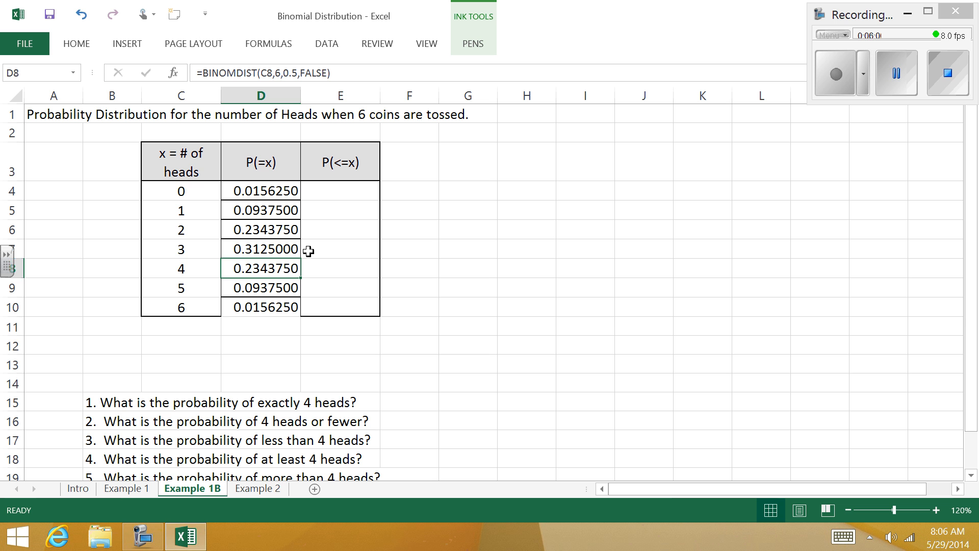
Step: Enter the cumulative formula =BINOMDIST(C4,6,.5,true) in cell E4 of the P(<=x) column
{"action": "left_click", "coordinate": [352, 191]}
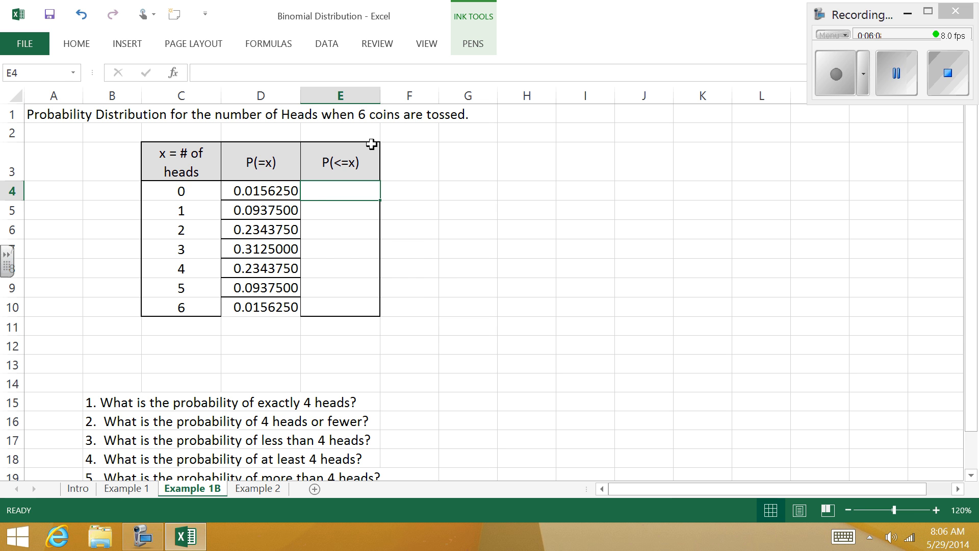
{"action": "type", "text": "=binom"}
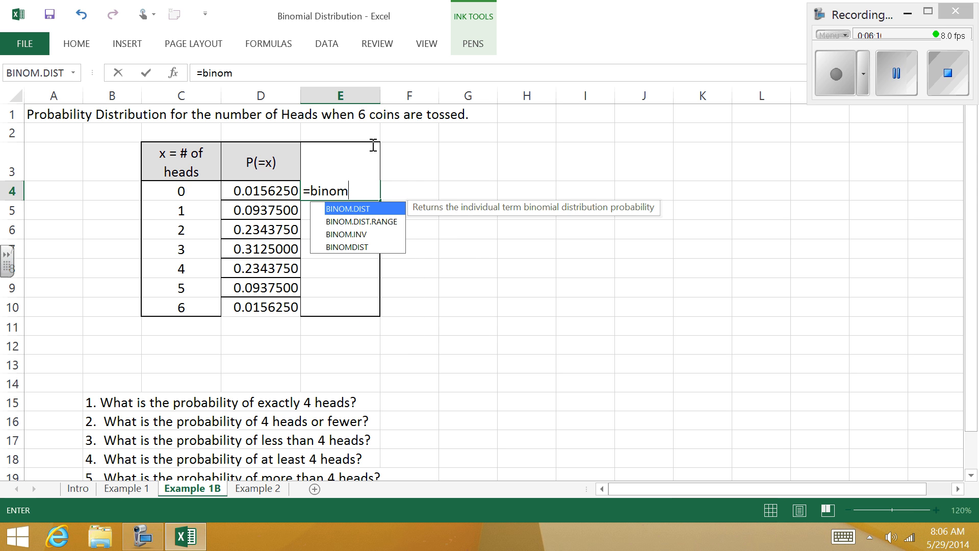
{"action": "key", "text": "Down"}
{"action": "key", "text": "Down"}
{"action": "key", "text": "Down"}
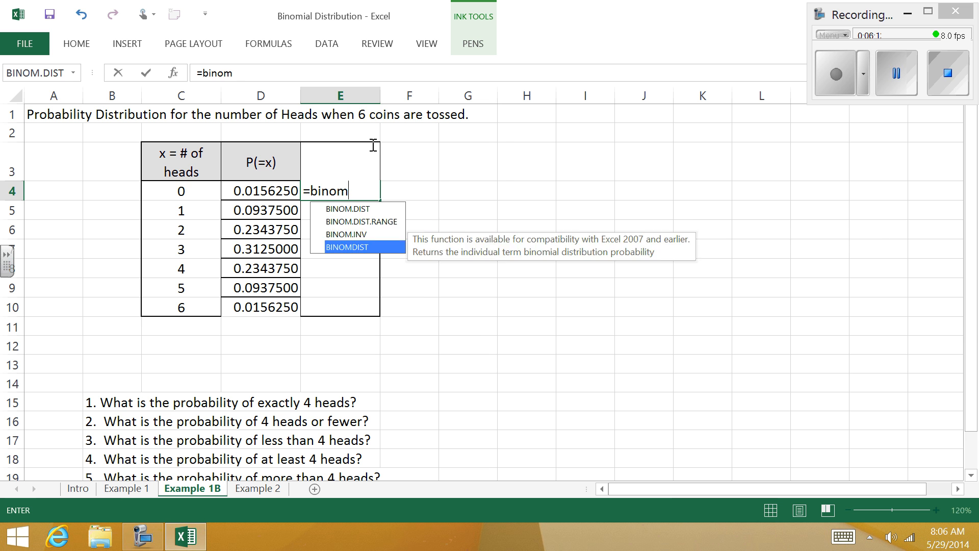
{"action": "key", "text": "Tab"}
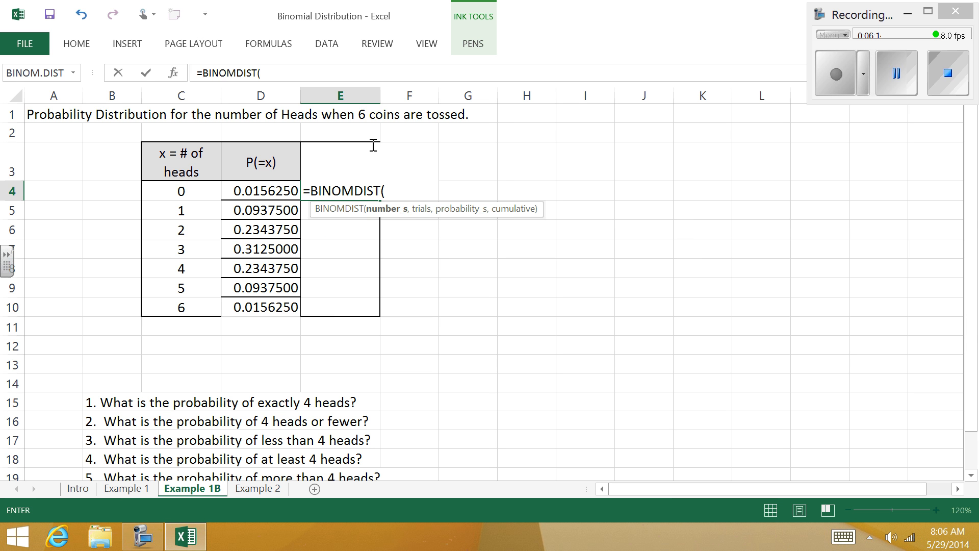
{"action": "right_click", "coordinate": [182, 193]}
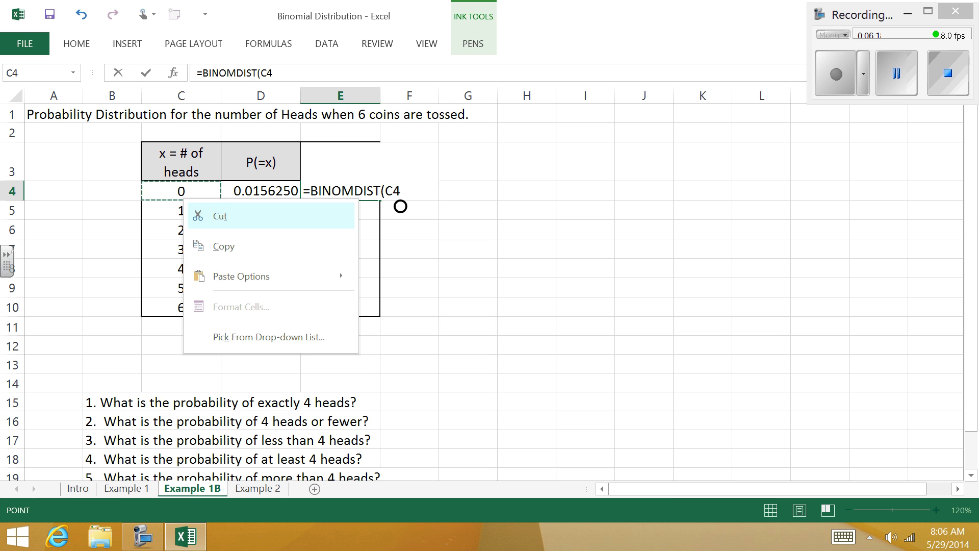
{"action": "left_click", "coordinate": [427, 189]}
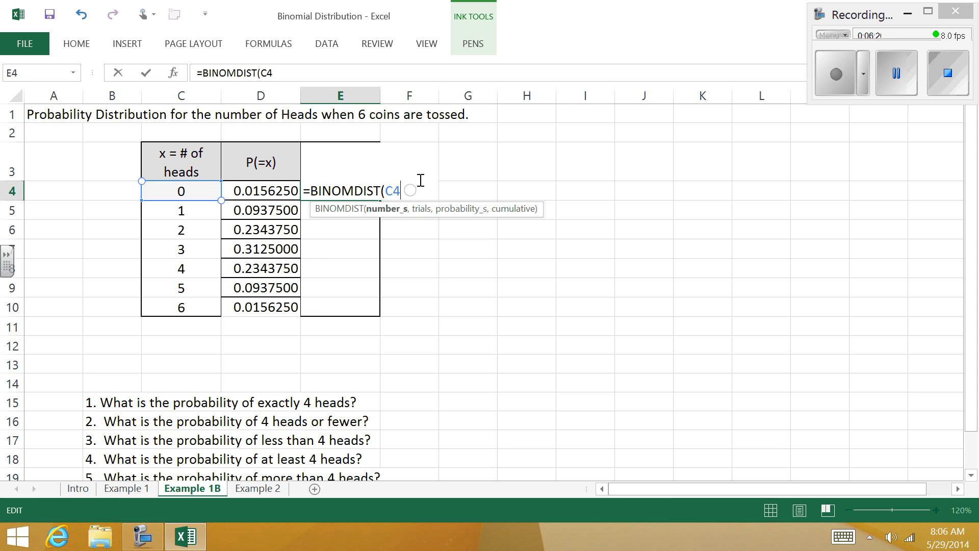
{"action": "type", "text": ","}
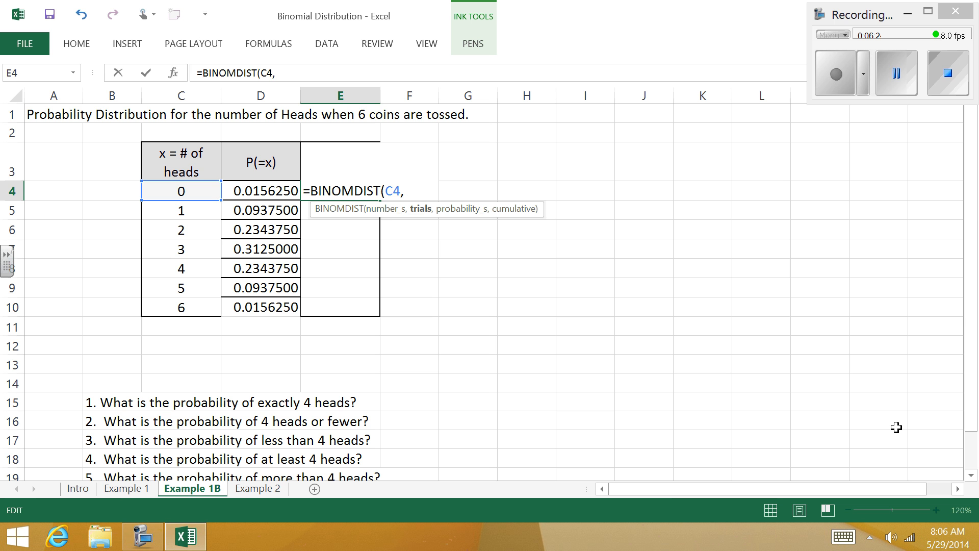
{"action": "type", "text": "6,"}
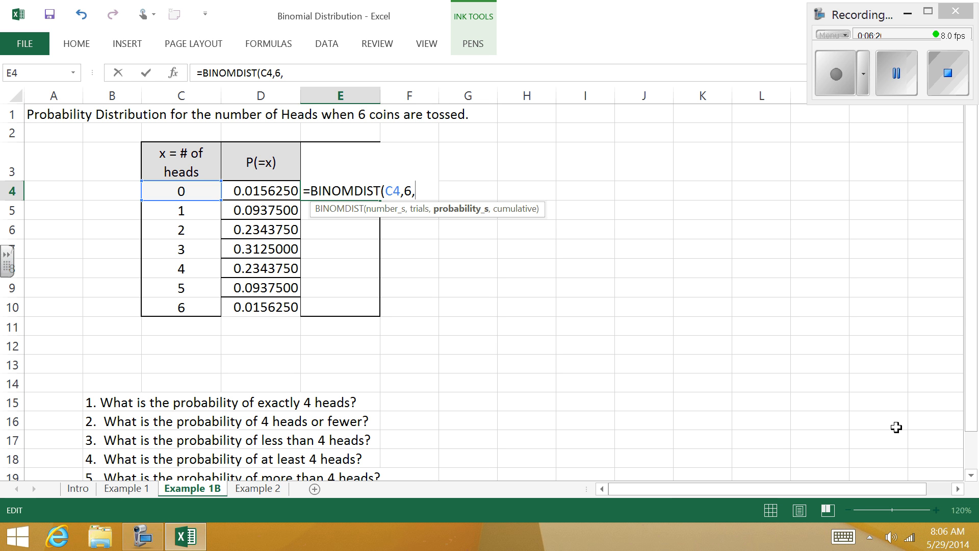
{"action": "type", "text": ".5,true"}
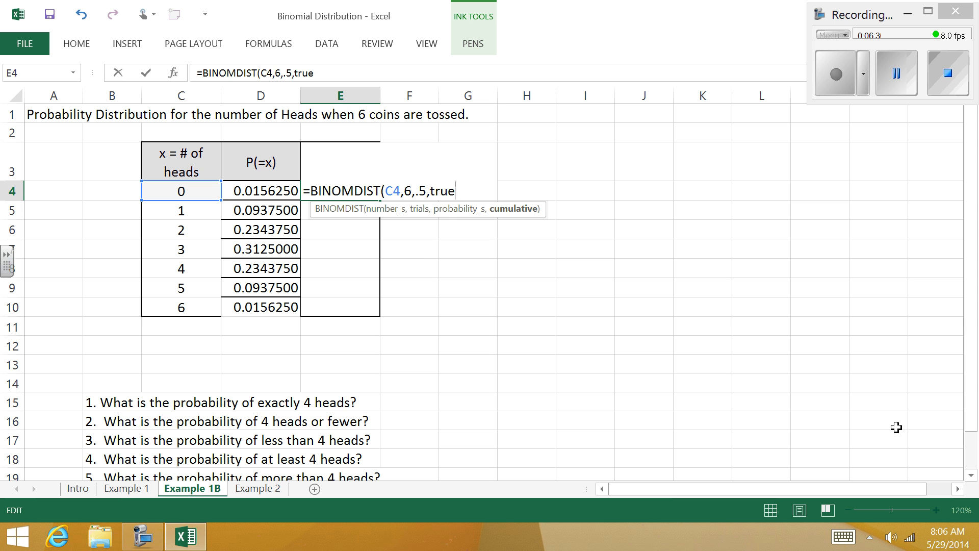
{"action": "type", "text": ")"}
{"action": "key", "text": "Return"}
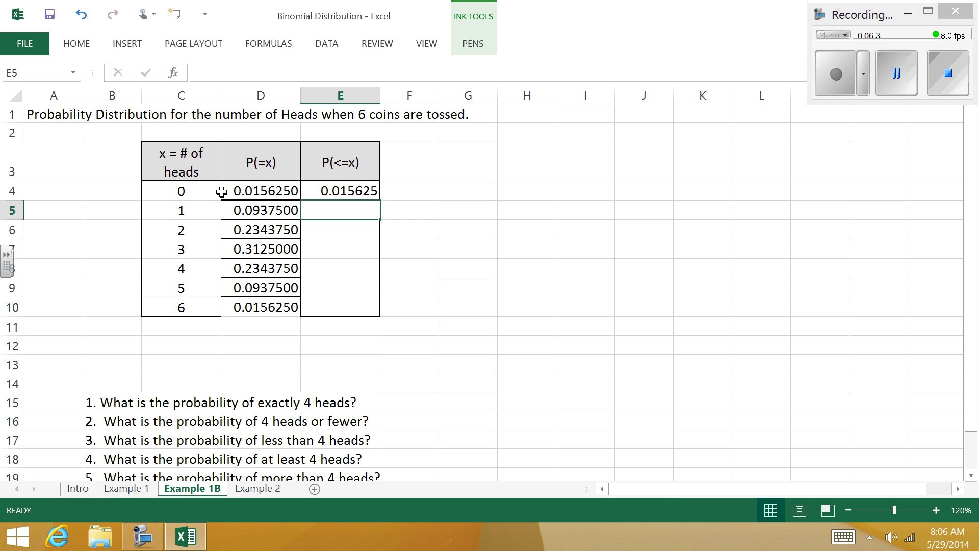
Step: Fill the formula in cell E4 down the P(<=x) column through cell E10, and compare E5 with D5 and D4
{"action": "left_click", "coordinate": [372, 190]}
{"action": "double_click", "coordinate": [382, 200]}
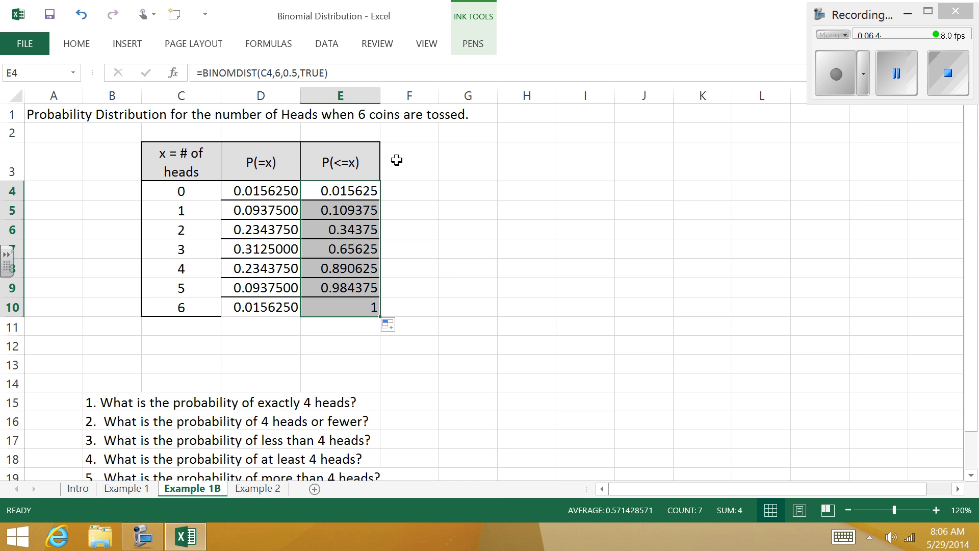
{"action": "left_click", "coordinate": [377, 210]}
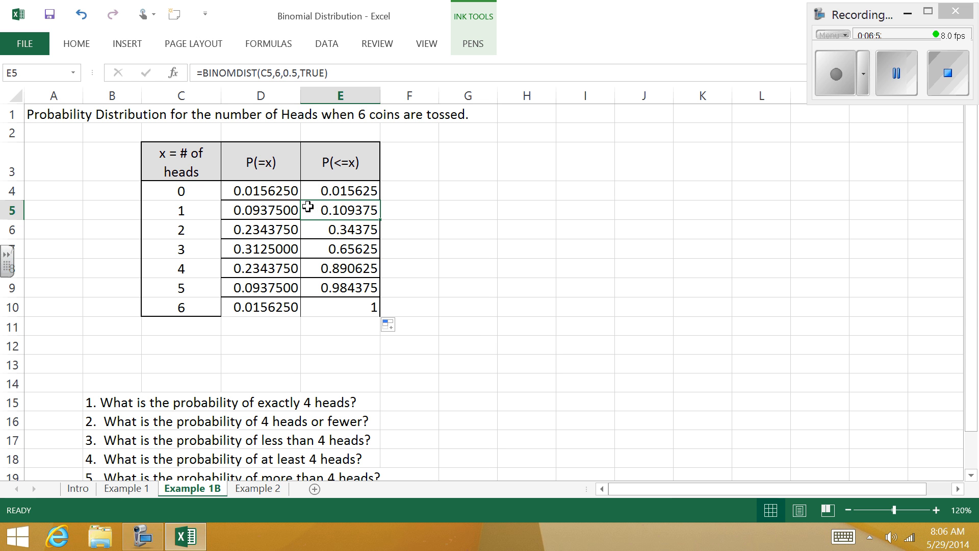
{"action": "left_click", "coordinate": [277, 211]}
{"action": "left_click", "coordinate": [282, 189]}
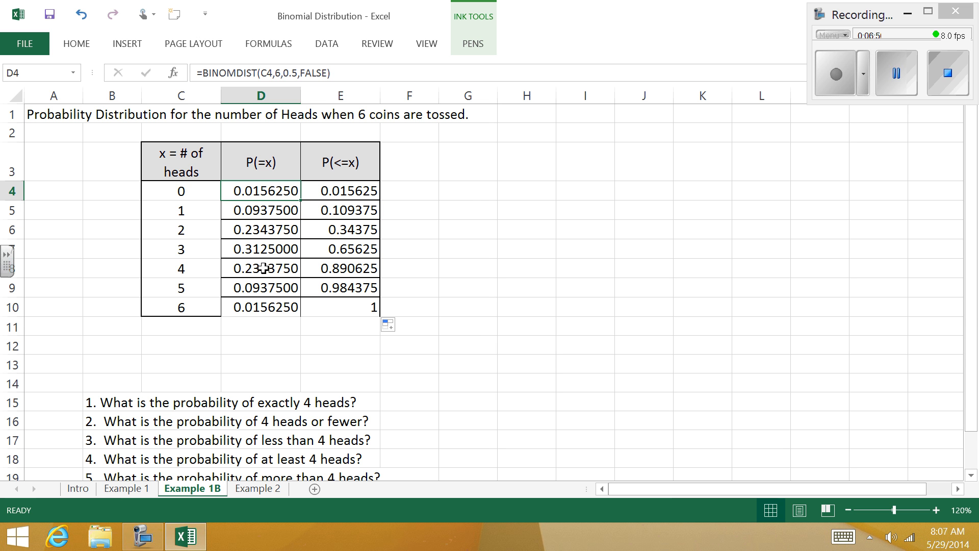
Step: Enter the label P(x<=1) in cell G5 beside the probability table
{"action": "left_click", "coordinate": [461, 209]}
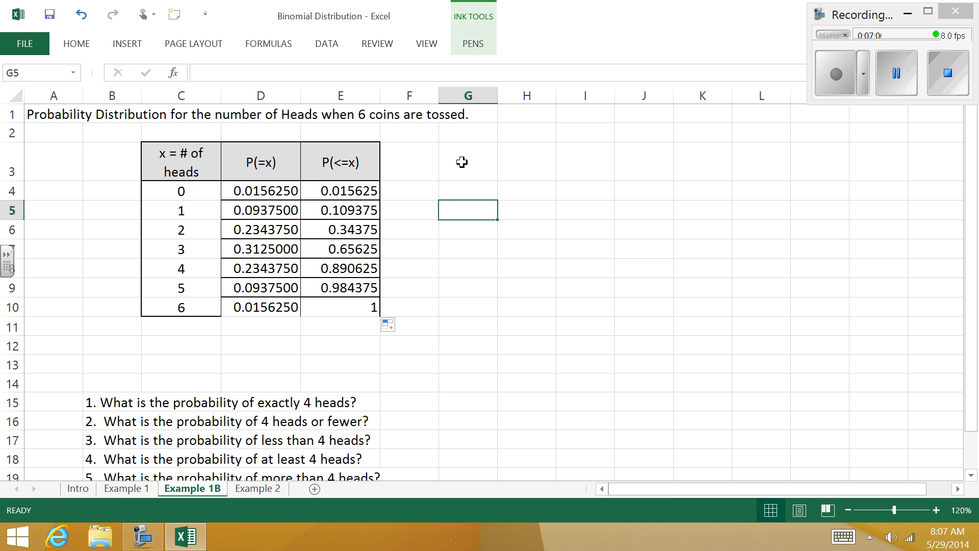
{"action": "type", "text": "P("}
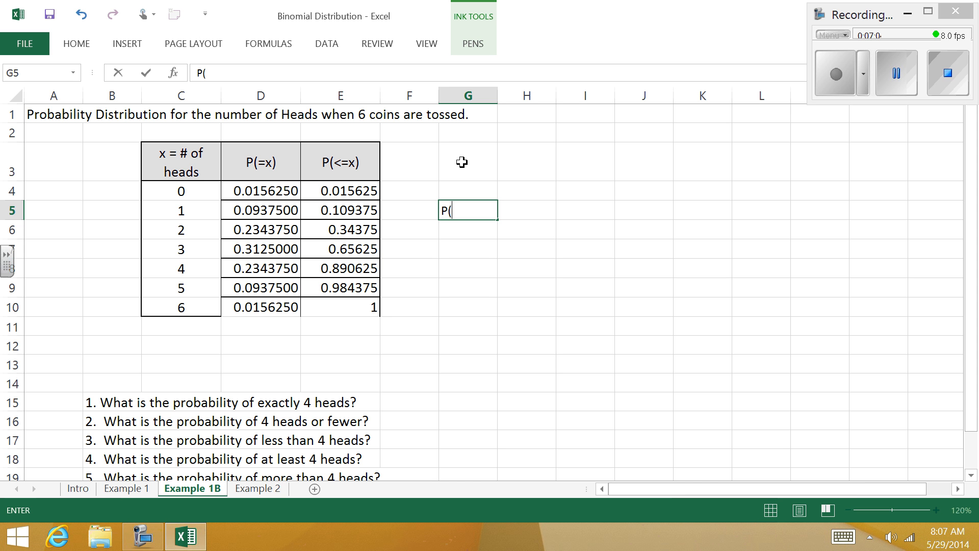
{"action": "type", "text": "x<-"}
{"action": "key", "text": "BackSpace"}
{"action": "type", "text": "=1)"}
{"action": "key", "text": "Tab"}
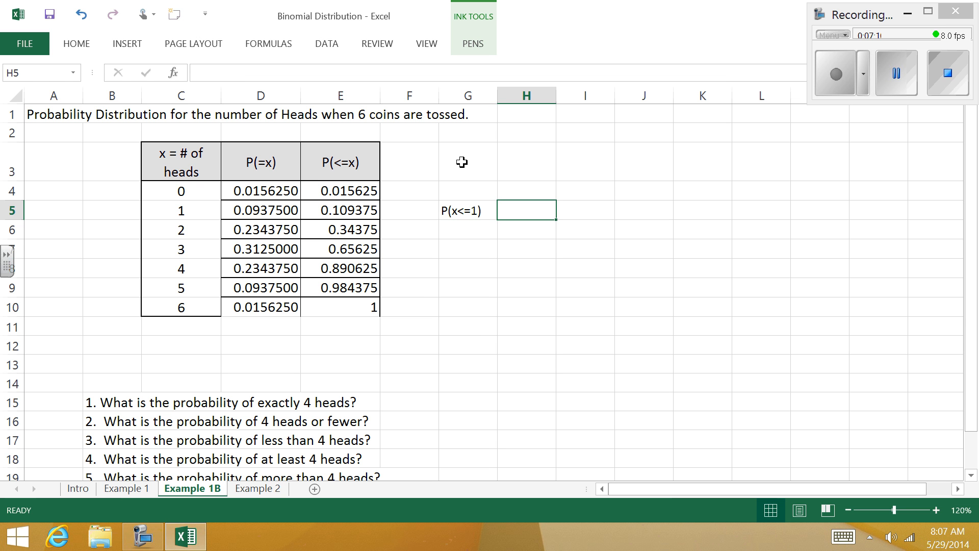
{"action": "type", "text": "="}
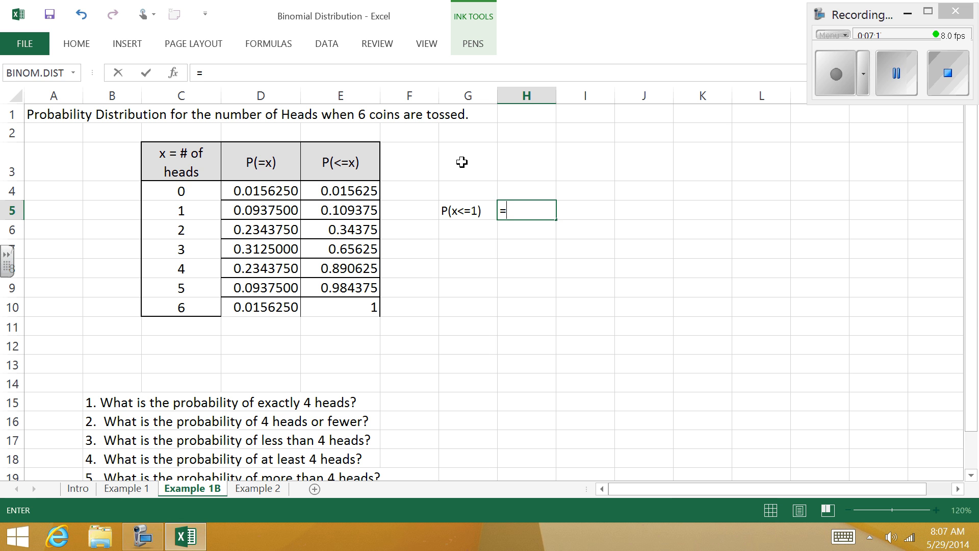
Step: Add the exact probabilities for one and zero heads in cell H5 with the formula =D5+D4
{"action": "left_click", "coordinate": [286, 206]}
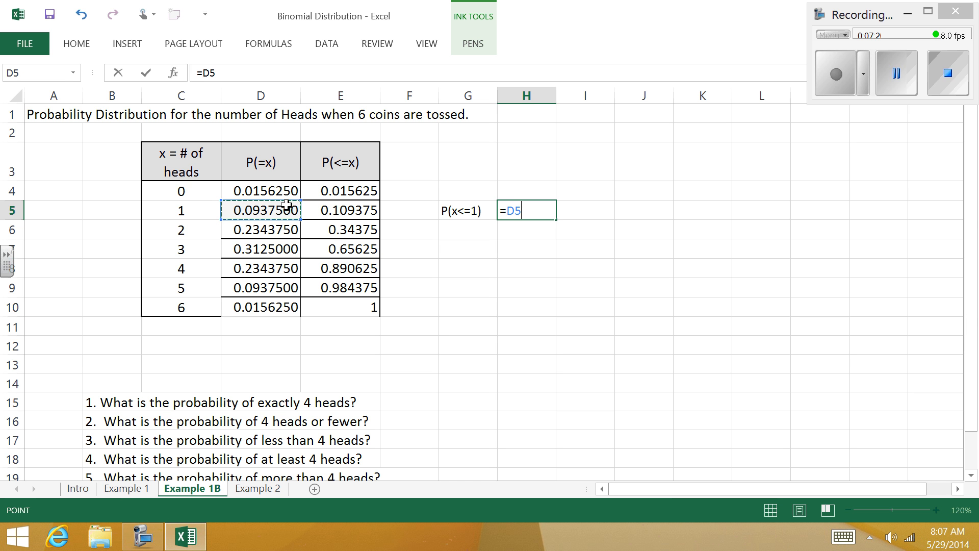
{"action": "type", "text": "+"}
{"action": "left_click", "coordinate": [284, 191]}
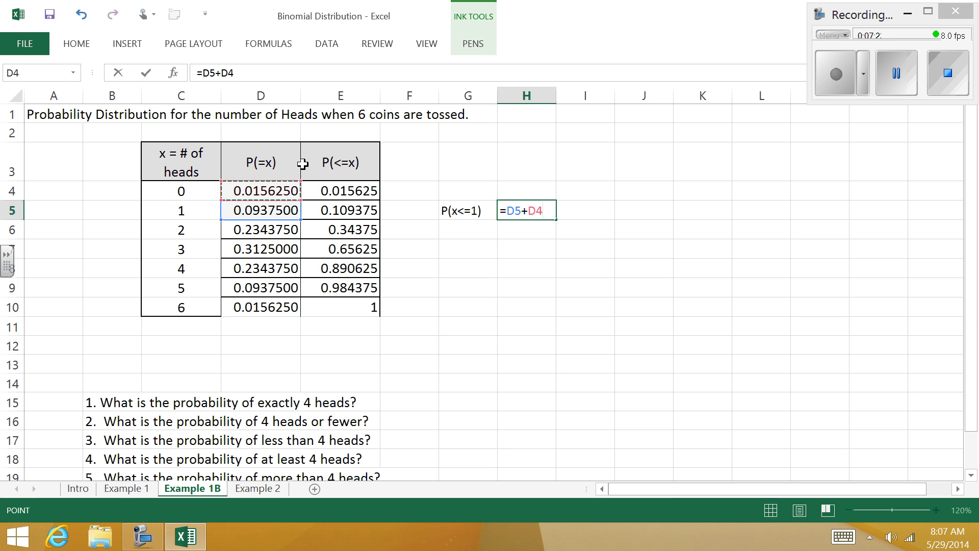
{"action": "key", "text": "Return"}
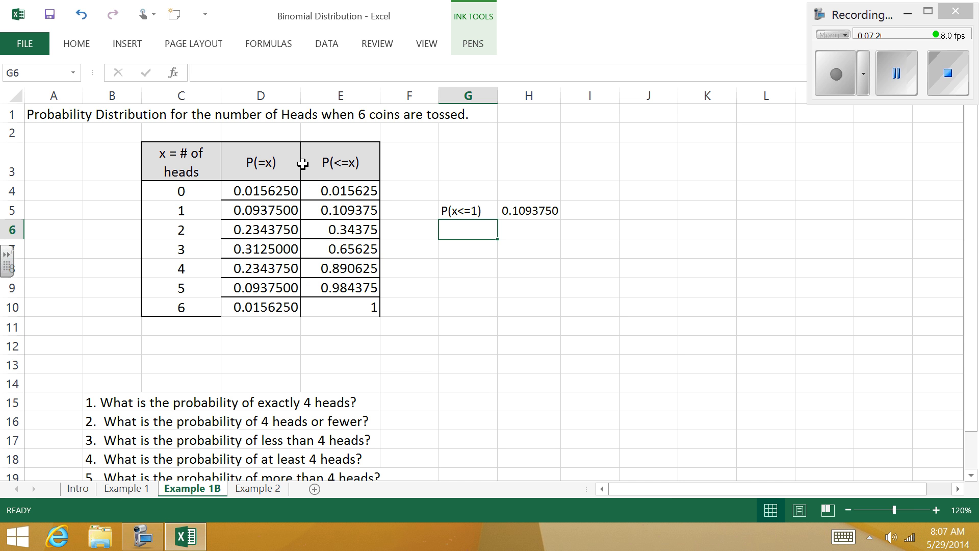
Step: Compare the cumulative probabilities in E5 to E7 with the exact probabilities in D4 to D7 that they add up
{"action": "left_click", "coordinate": [366, 206]}
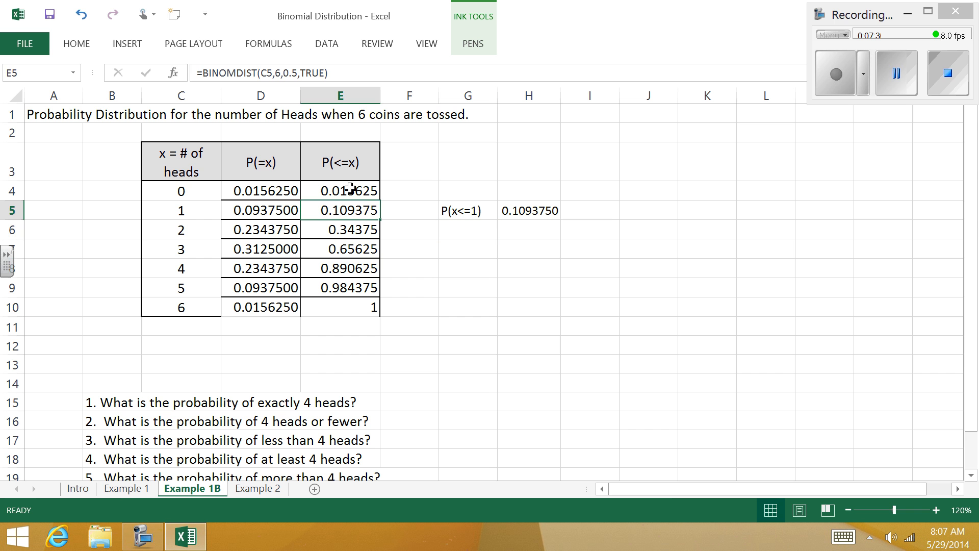
{"action": "left_click", "coordinate": [362, 231]}
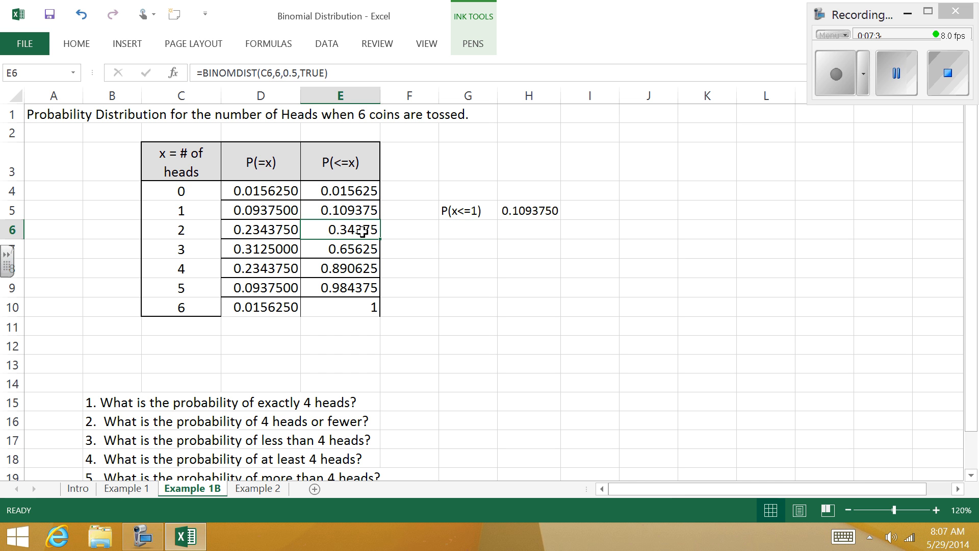
{"action": "left_click", "coordinate": [280, 190]}
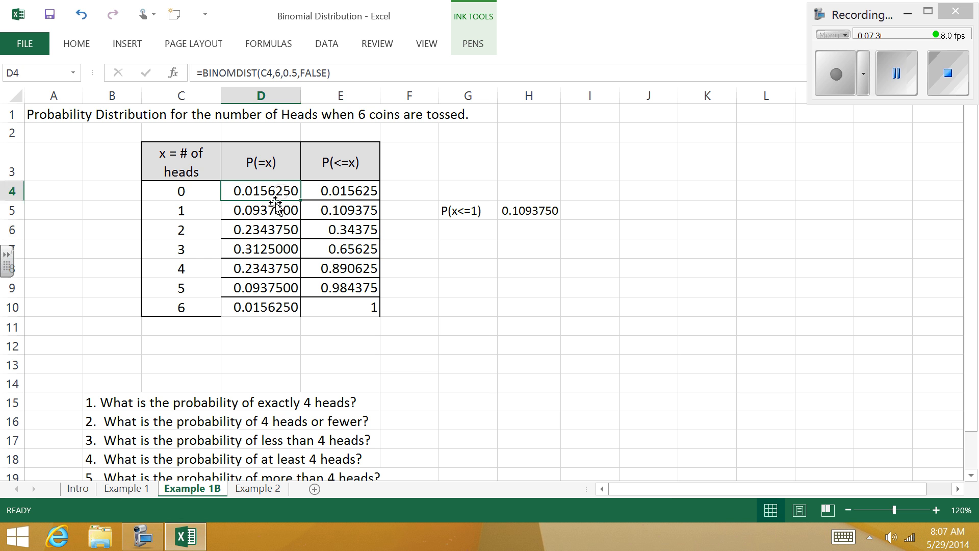
{"action": "left_click", "coordinate": [279, 217]}
{"action": "left_click", "coordinate": [282, 231]}
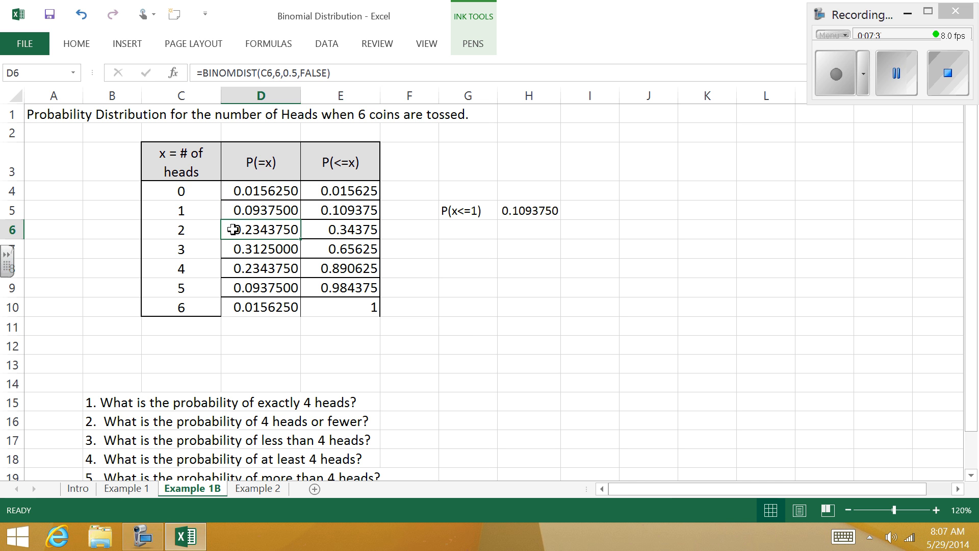
{"action": "left_click", "coordinate": [342, 247]}
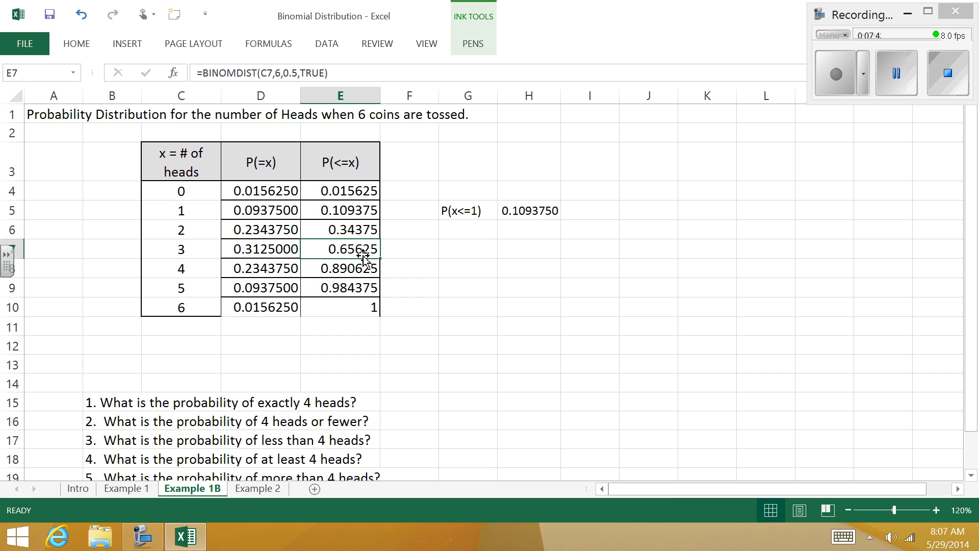
{"action": "left_click", "coordinate": [283, 189]}
{"action": "left_click", "coordinate": [284, 211]}
{"action": "left_click", "coordinate": [285, 229]}
{"action": "left_click", "coordinate": [287, 249]}
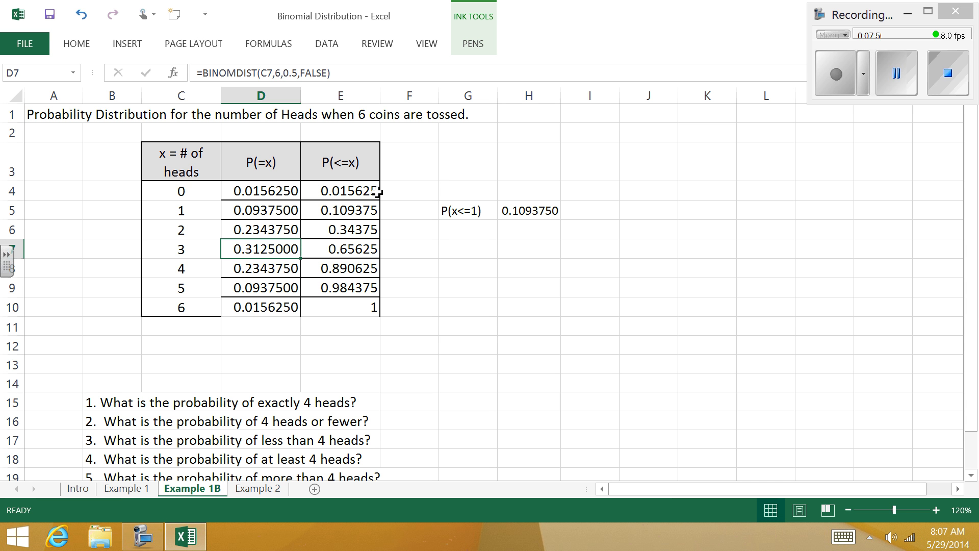
Step: Answer question 1 on exactly 4 heads by entering =D8 in cell F15
{"action": "left_click", "coordinate": [486, 378]}
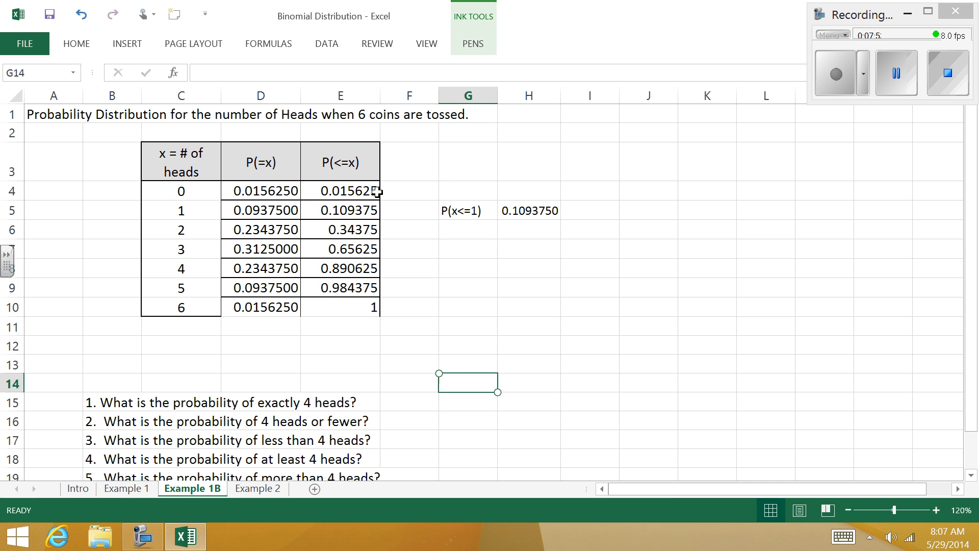
{"action": "scroll", "coordinate": [376, 191], "scroll_direction": "down", "scroll_amount": 2}
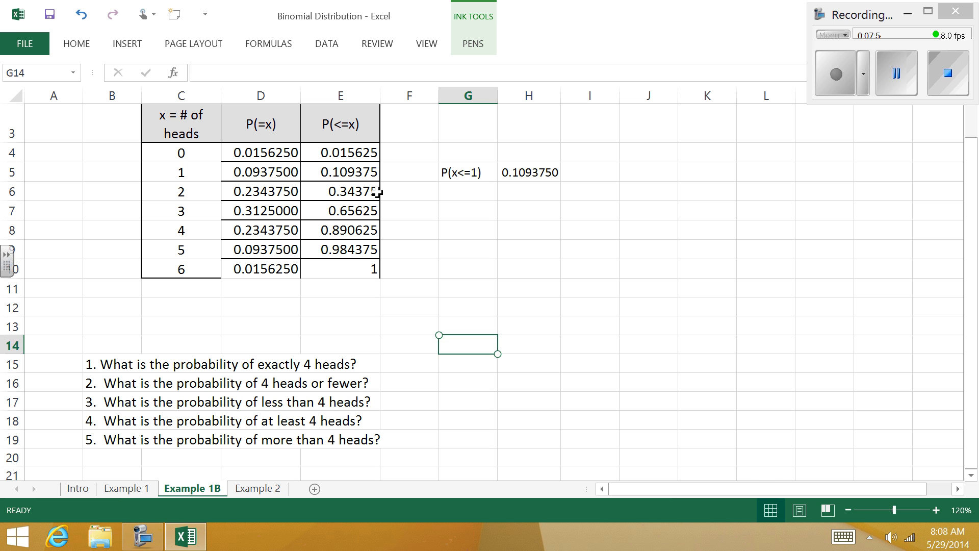
{"action": "left_click", "coordinate": [409, 363]}
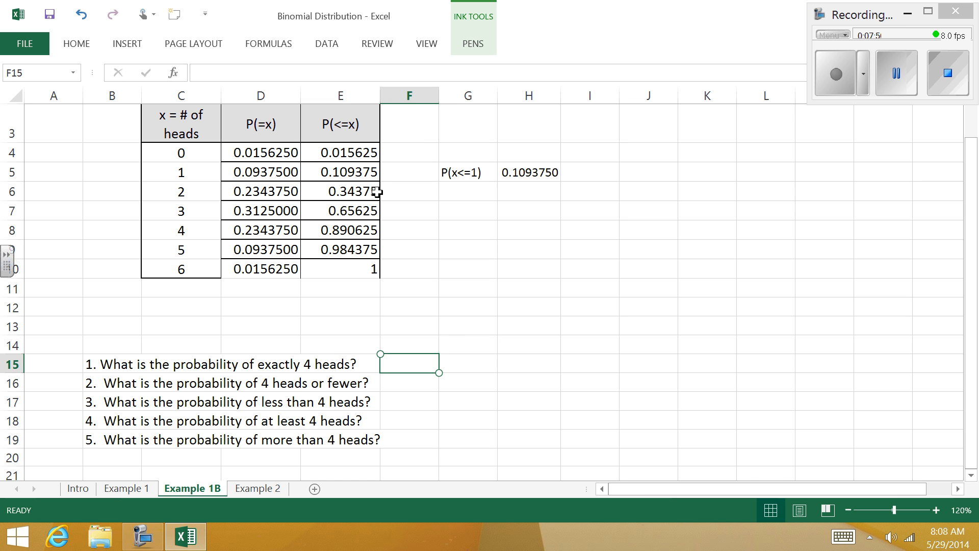
{"action": "type", "text": "="}
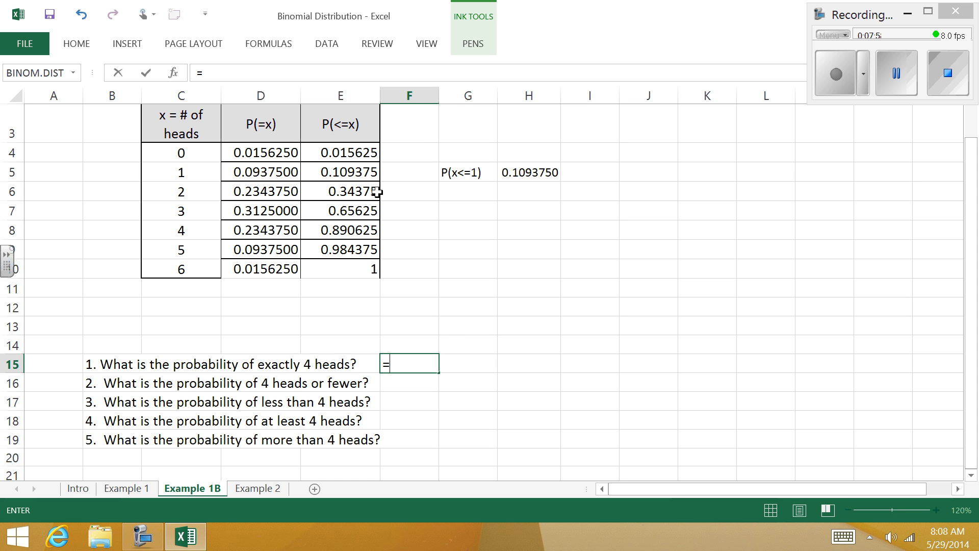
{"action": "left_click", "coordinate": [286, 227]}
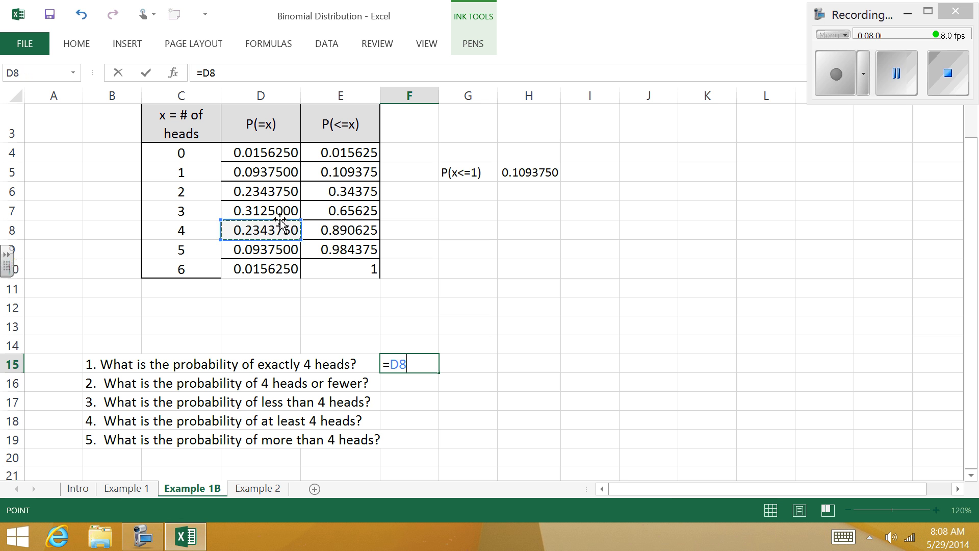
{"action": "key", "text": "Return"}
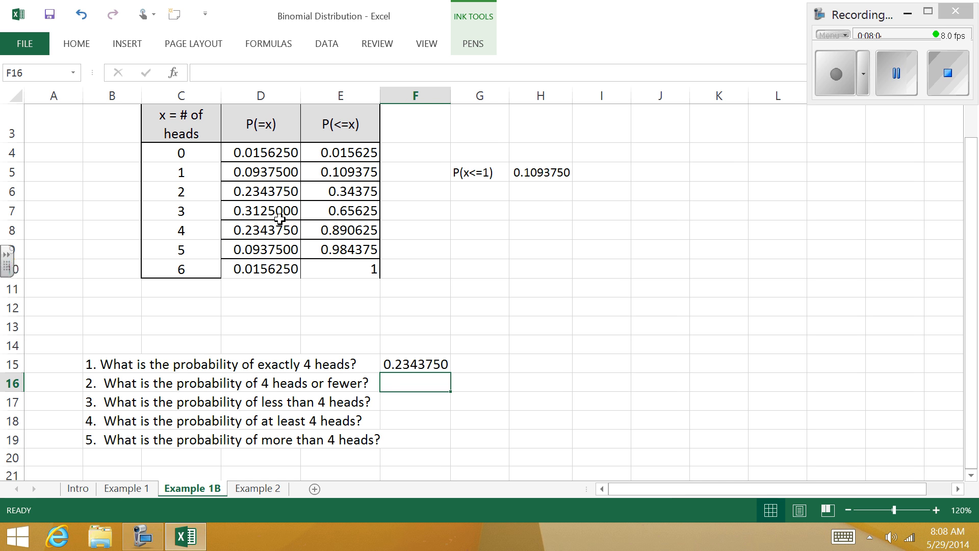
Step: Answer question 2 on 4 heads or fewer by entering =E8 in cell F16
{"action": "type", "text": "="}
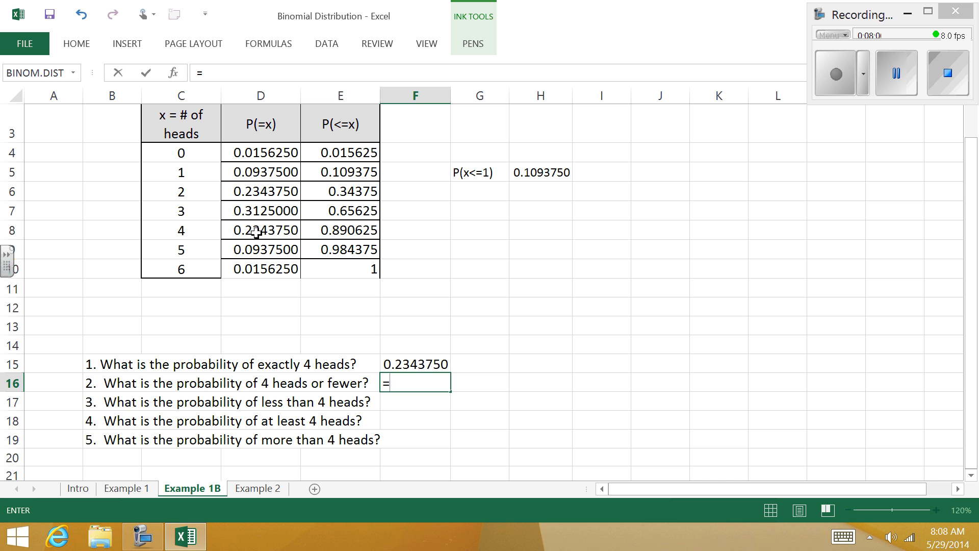
{"action": "left_click", "coordinate": [346, 231]}
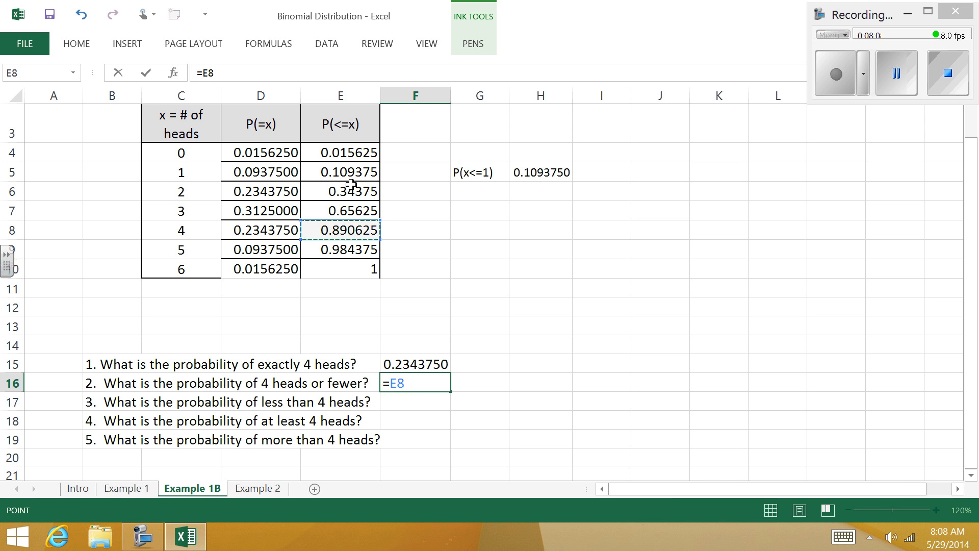
{"action": "key", "text": "Return"}
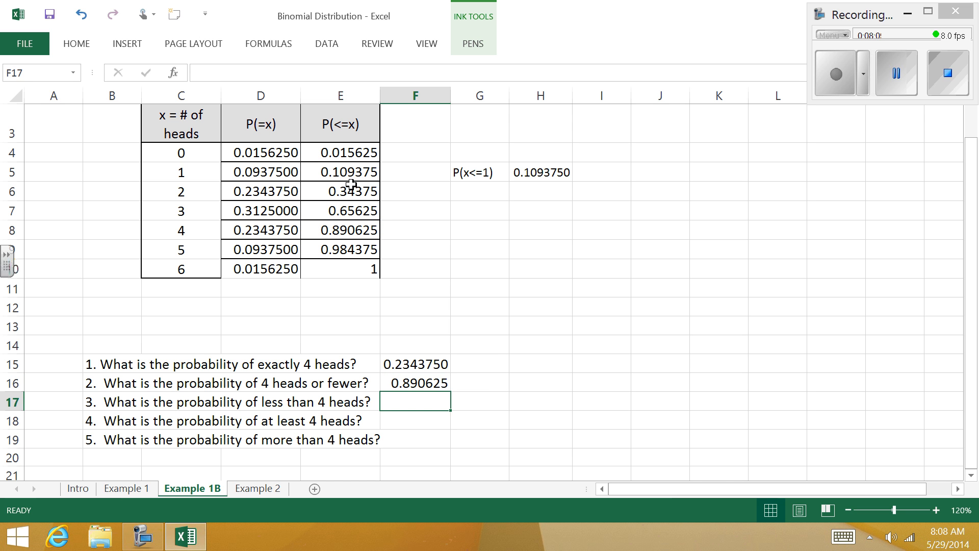
Step: Cross-check the answer to question 2 by summing the exact probabilities in G16 with =SUM(D4:D8)
{"action": "left_click", "coordinate": [485, 387]}
{"action": "type", "text": "="}
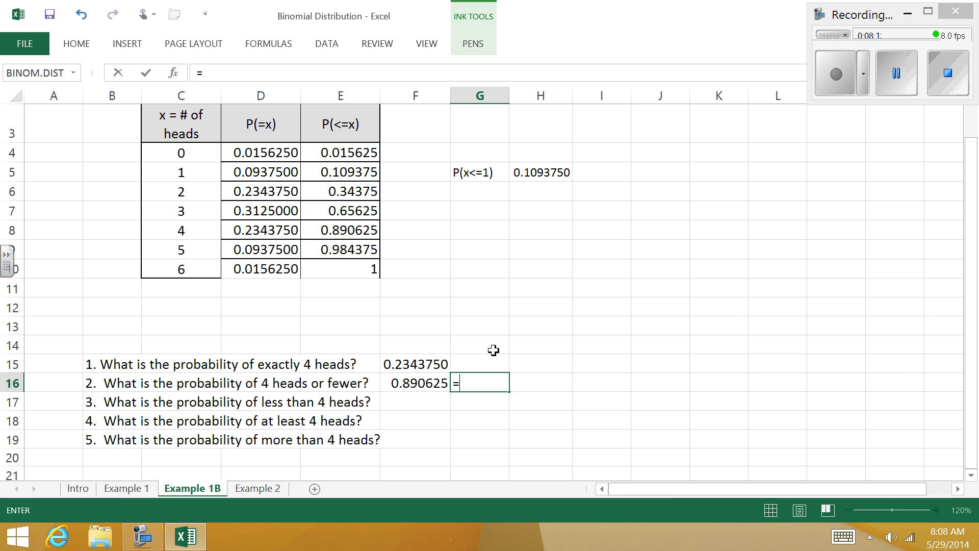
{"action": "type", "text": "sum"}
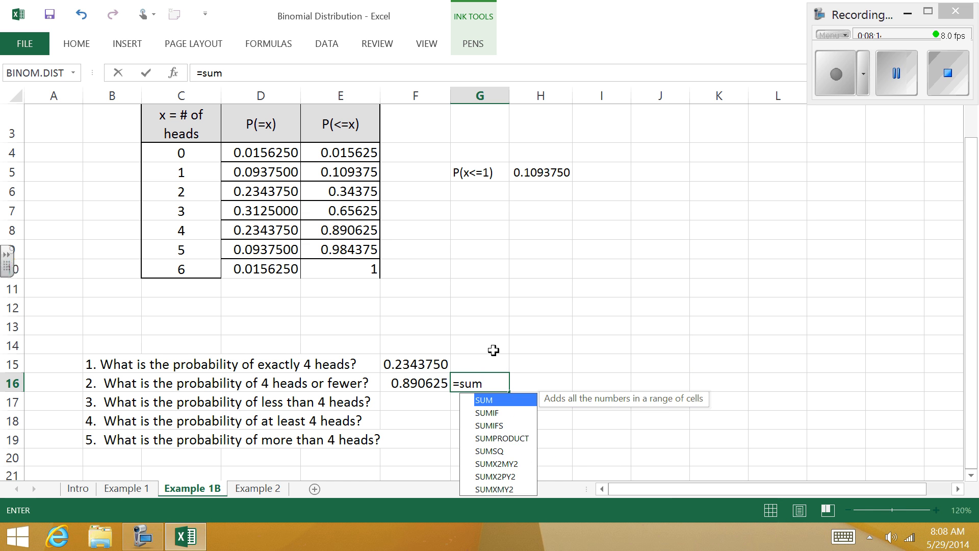
{"action": "type", "text": "("}
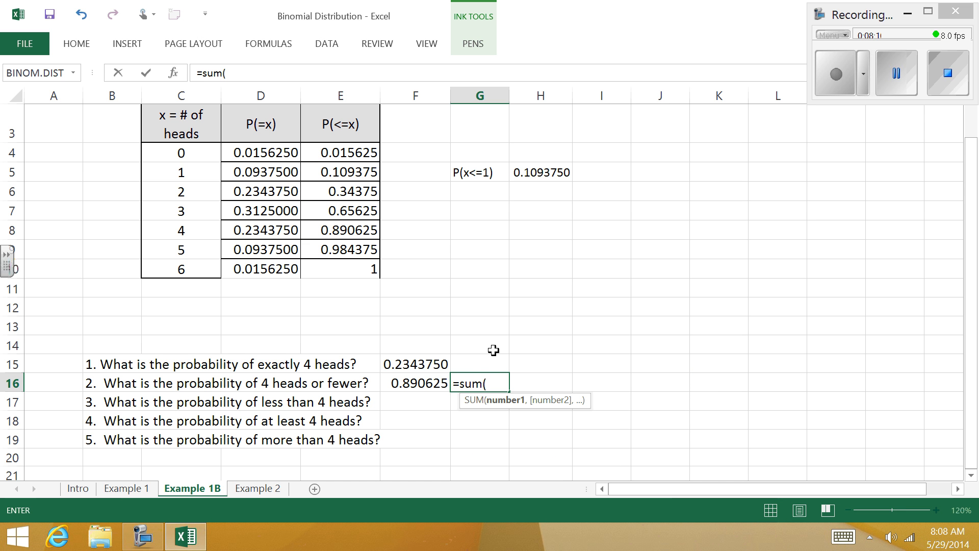
{"action": "left_click_drag", "start_coordinate": [286, 149], "coordinate": [290, 229]}
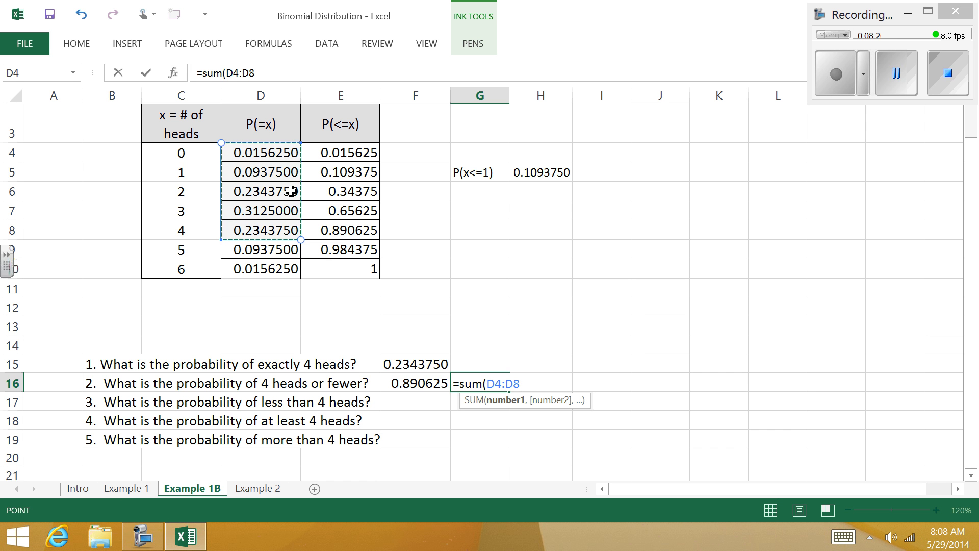
{"action": "type", "text": ")"}
{"action": "key", "text": "Return"}
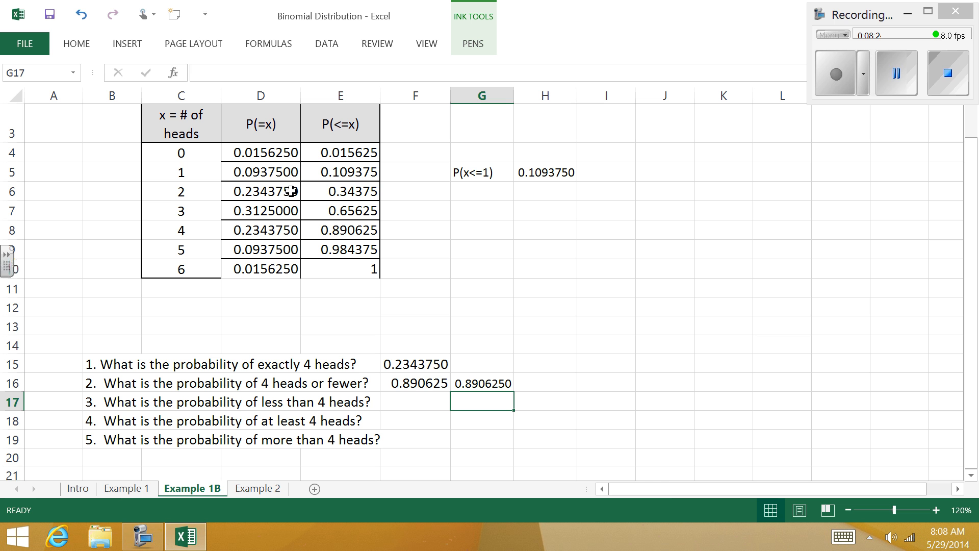
Step: Answer question 3 on less than 4 heads by entering =E7 in cell F17
{"action": "left_click", "coordinate": [415, 403]}
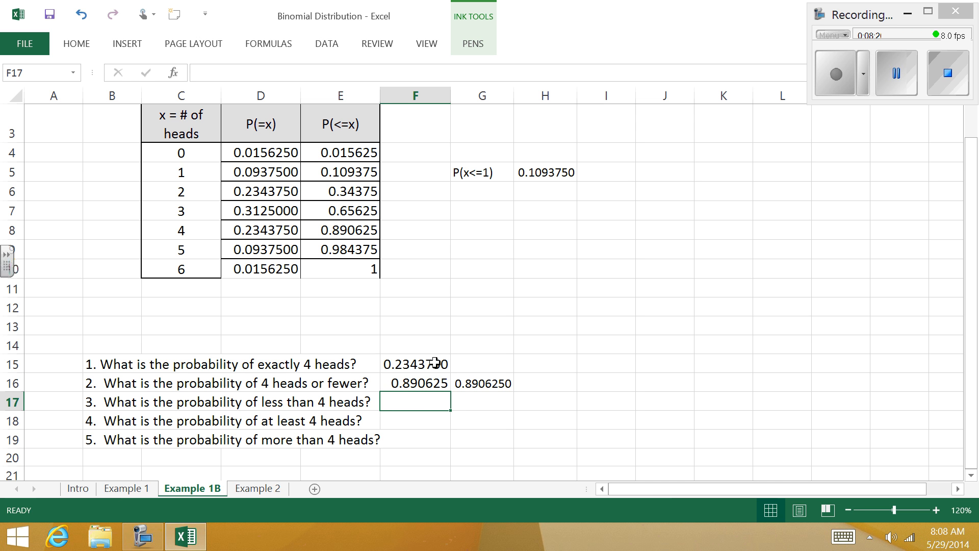
{"action": "type", "text": "="}
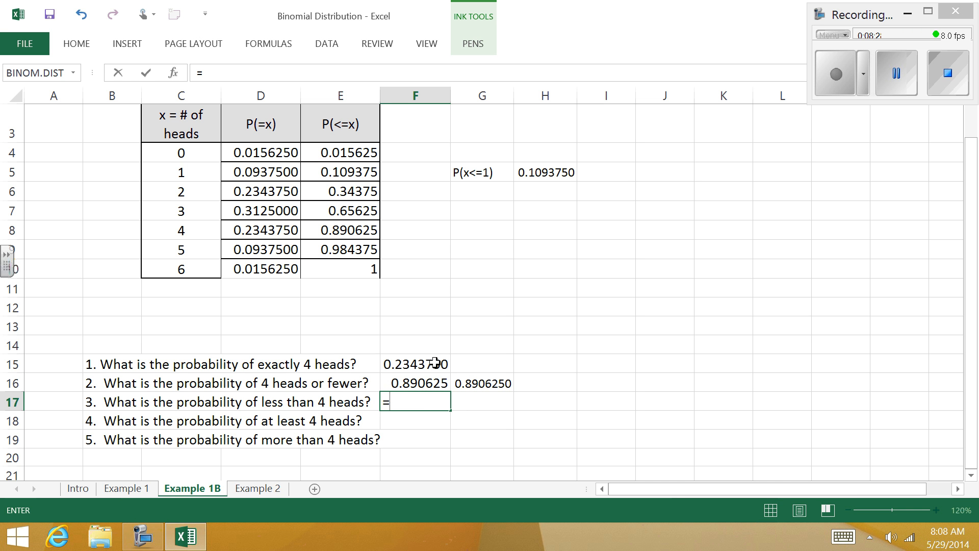
{"action": "left_click", "coordinate": [366, 210]}
{"action": "key", "text": "Return"}
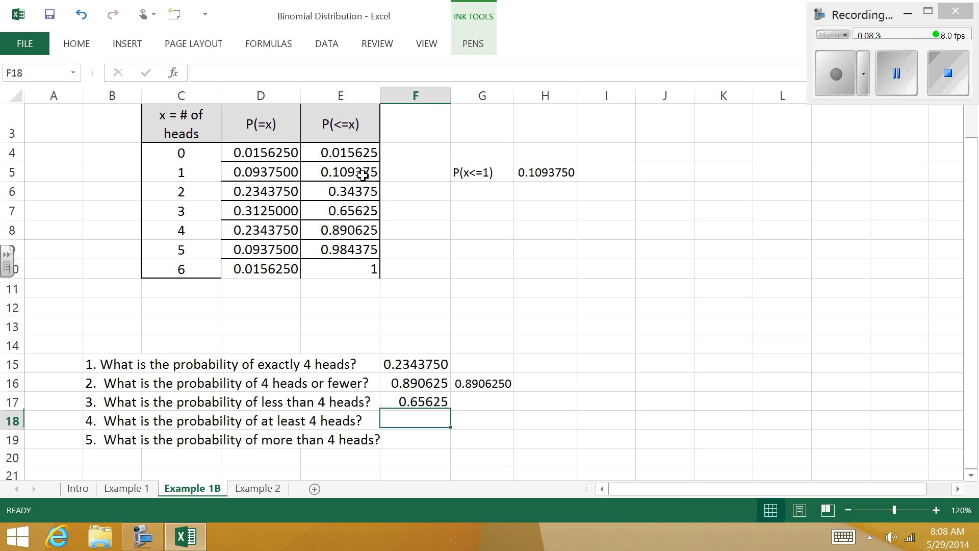
Step: Cross-check the answer to question 3 by summing the exact probabilities in G17 with =SUM(D4:D7)
{"action": "left_click", "coordinate": [494, 402]}
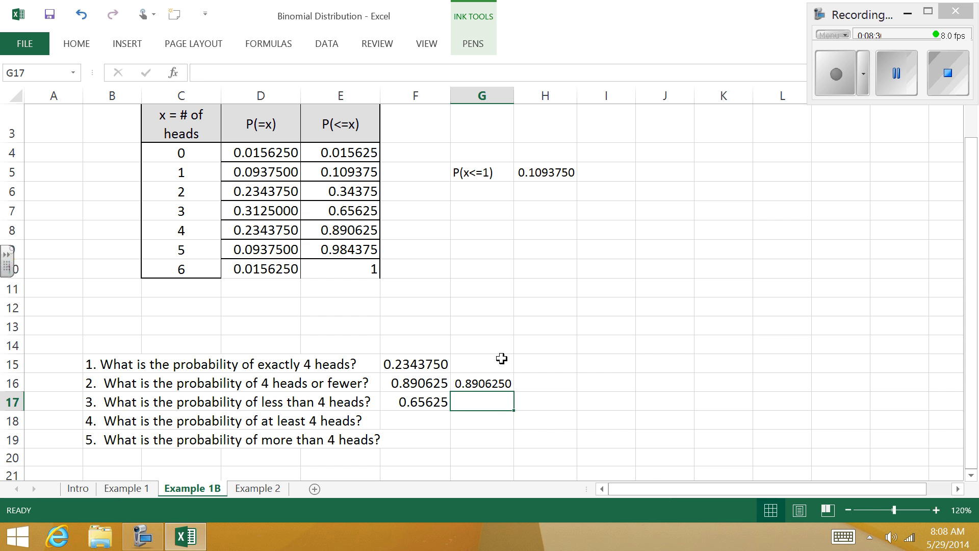
{"action": "type", "text": "=sum("}
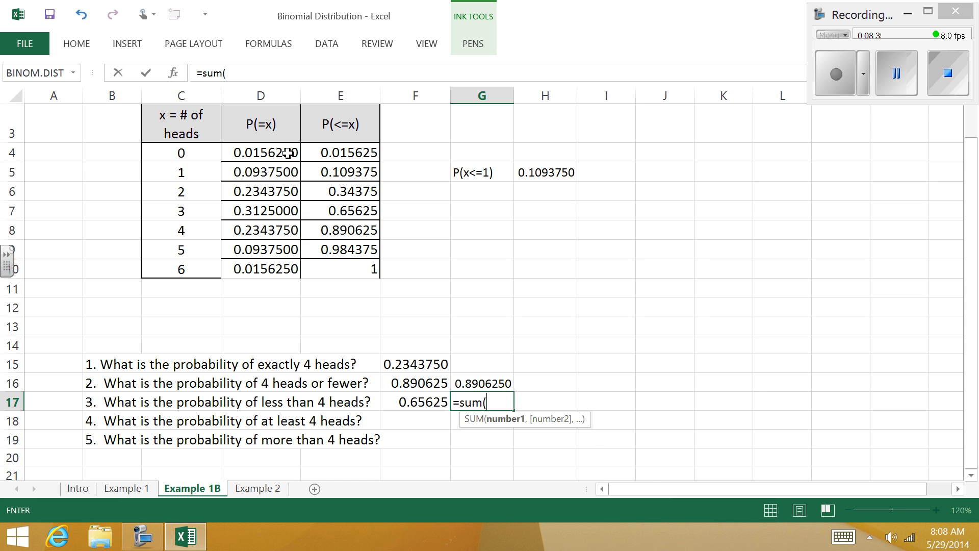
{"action": "left_click_drag", "start_coordinate": [286, 153], "coordinate": [291, 210]}
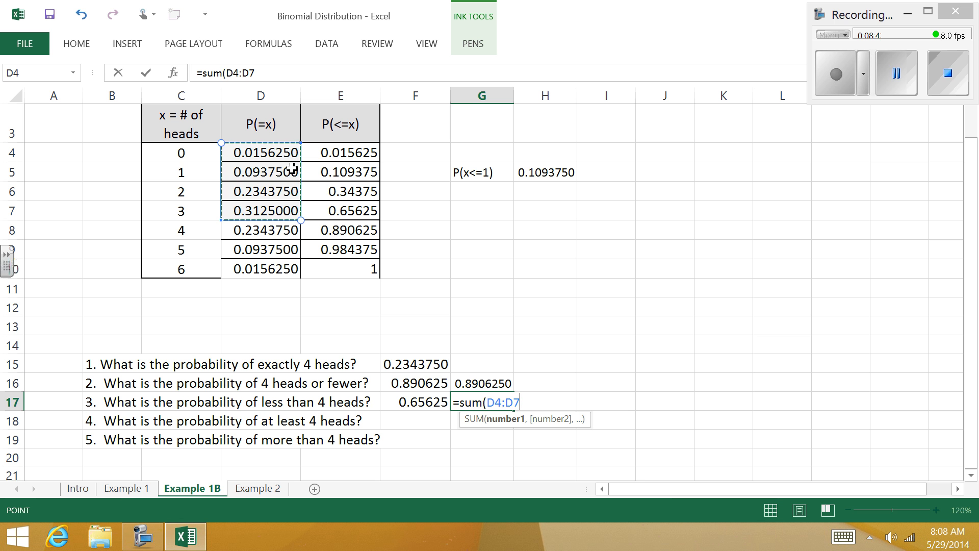
{"action": "type", "text": ")"}
{"action": "key", "text": "Return"}
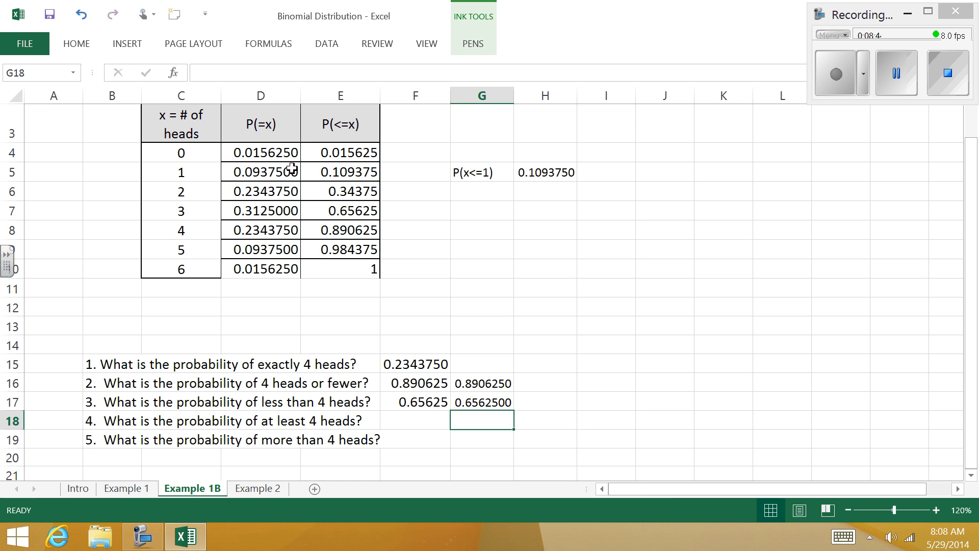
Step: Answer question 4 on at least 4 heads by entering =SUM(D8:D10) in cell F18
{"action": "left_click", "coordinate": [417, 417]}
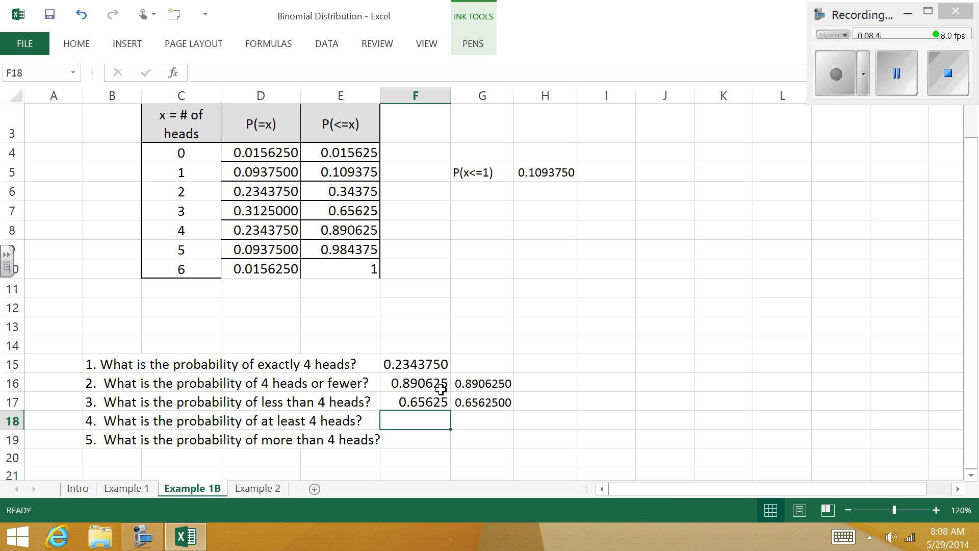
{"action": "type", "text": "="}
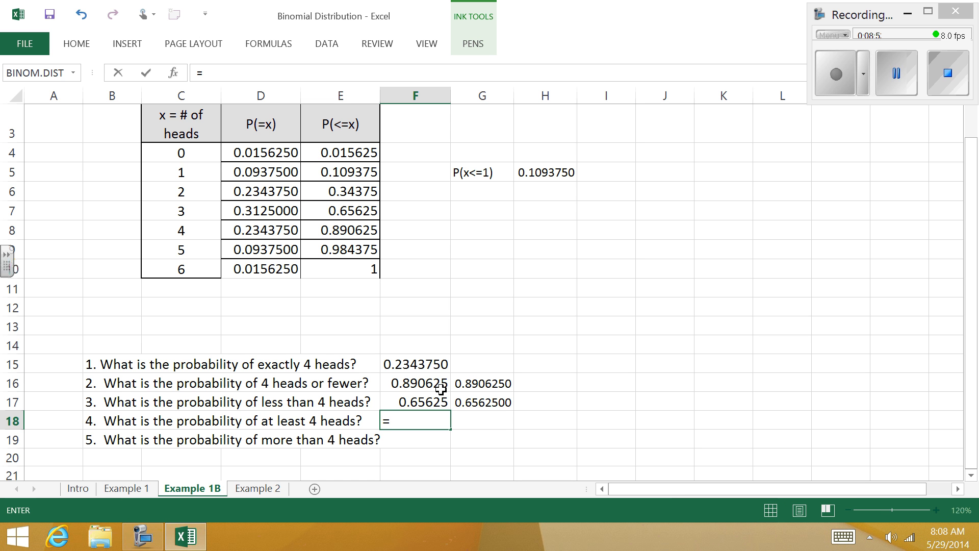
{"action": "type", "text": "sum("}
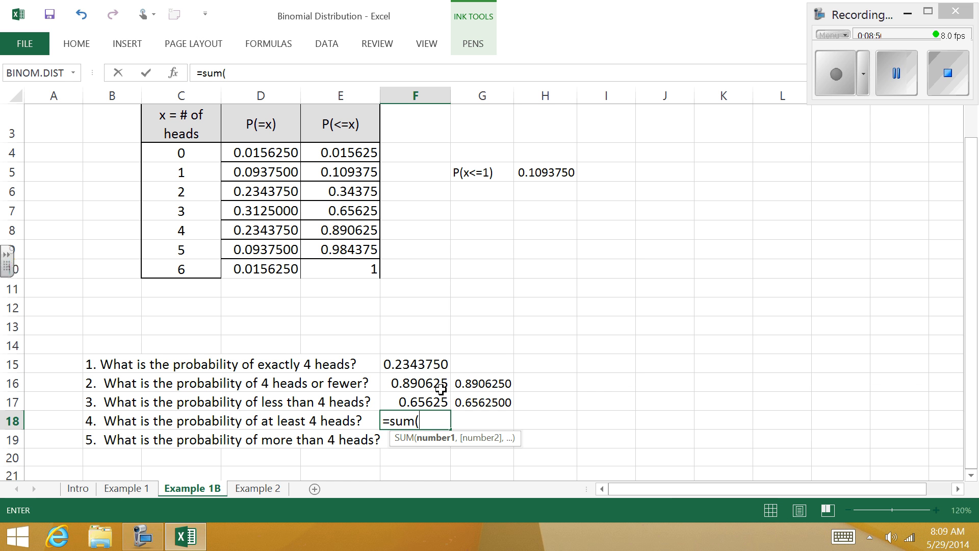
{"action": "left_click_drag", "start_coordinate": [285, 230], "coordinate": [273, 269]}
{"action": "type", "text": ")"}
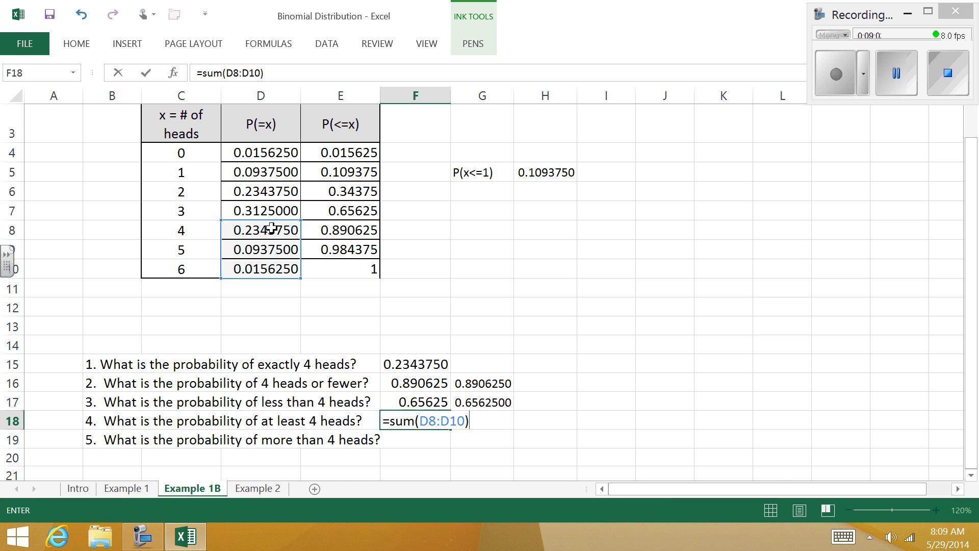
{"action": "key", "text": "Return"}
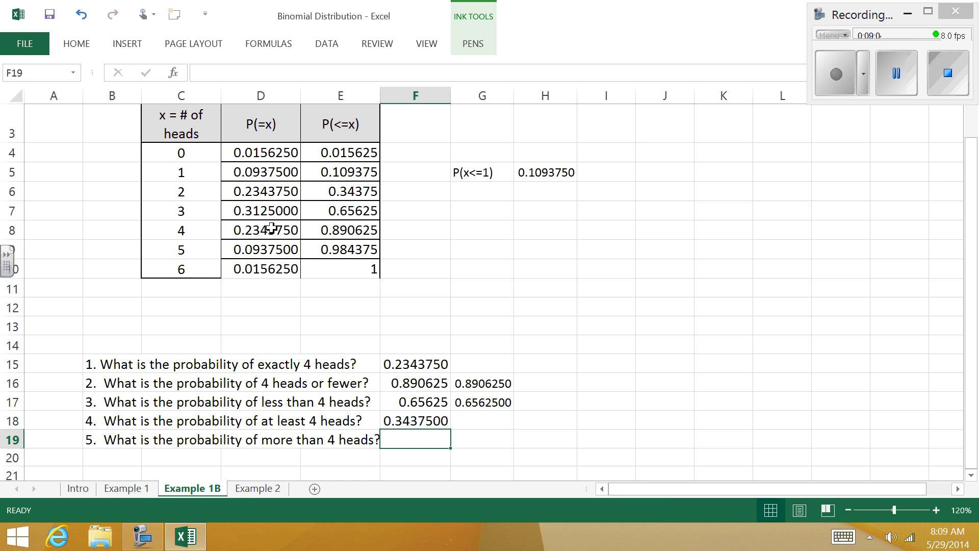
Step: Compute the question 4 answer a second way in G18 from the cumulative probability, using =1-E7
{"action": "left_click", "coordinate": [479, 420]}
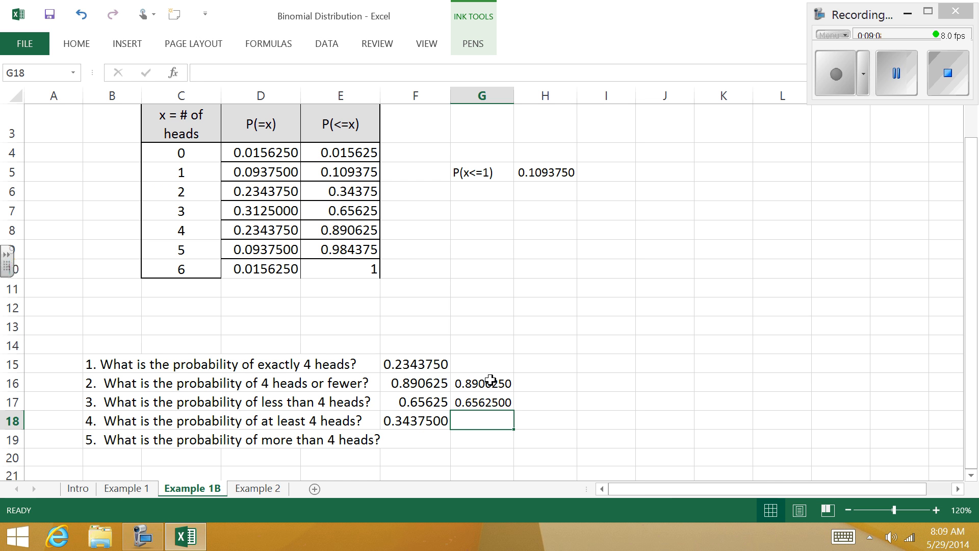
{"action": "type", "text": "=1-"}
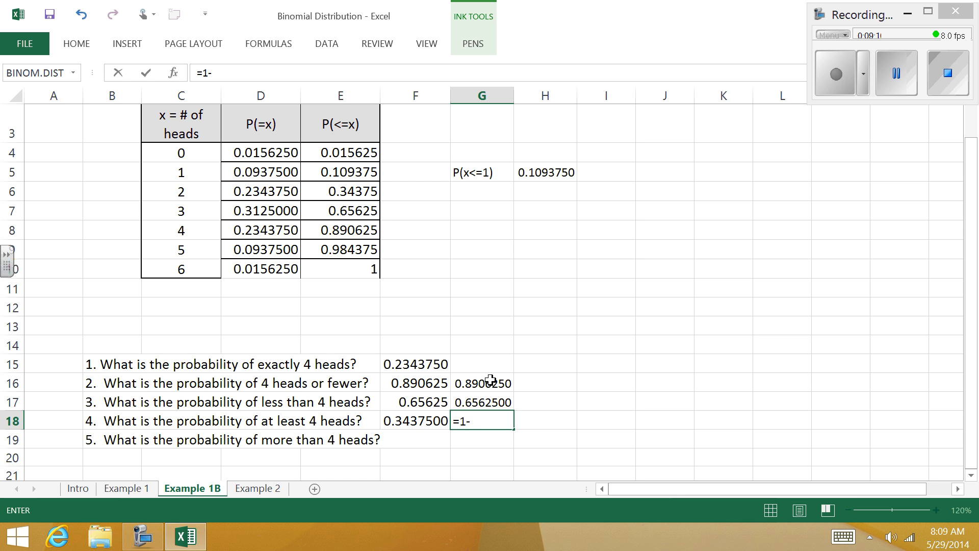
{"action": "left_click", "coordinate": [369, 209]}
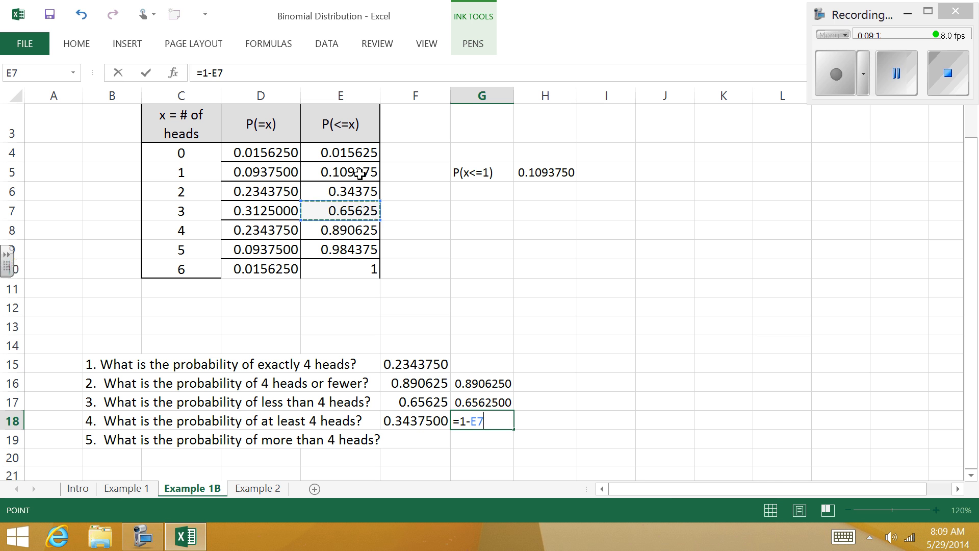
{"action": "key", "text": "Return"}
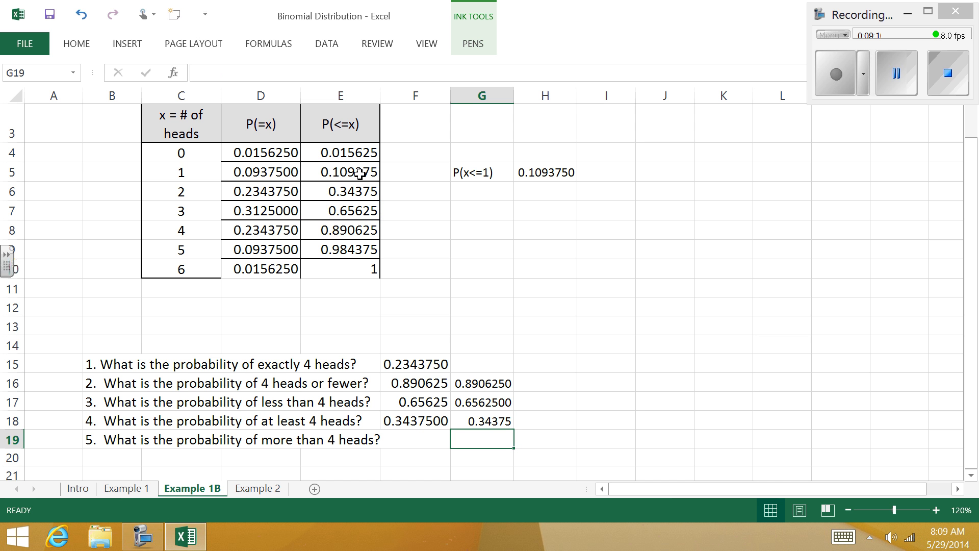
Step: Answer question 5 on more than 4 heads by entering =D9+D10 in cell F19
{"action": "left_click", "coordinate": [428, 438]}
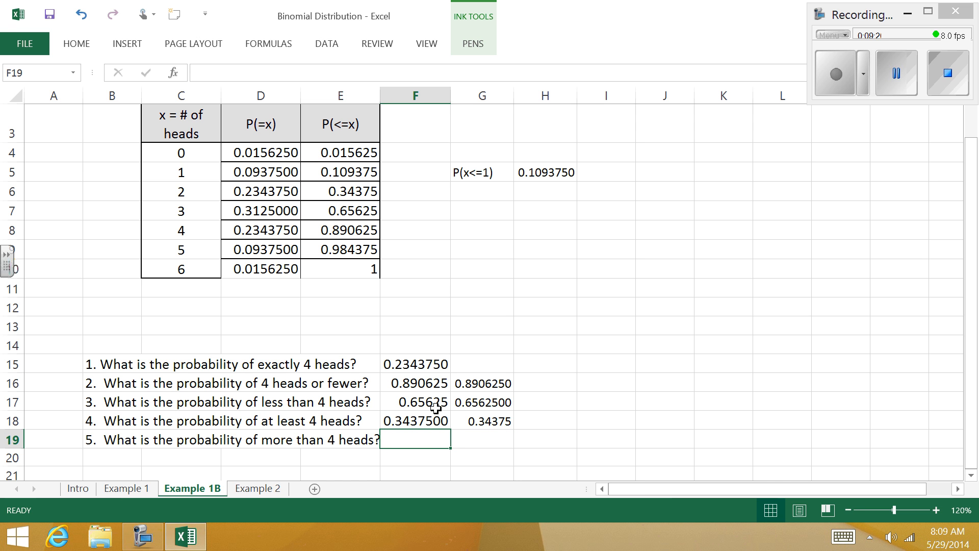
{"action": "type", "text": "="}
{"action": "left_click", "coordinate": [288, 250]}
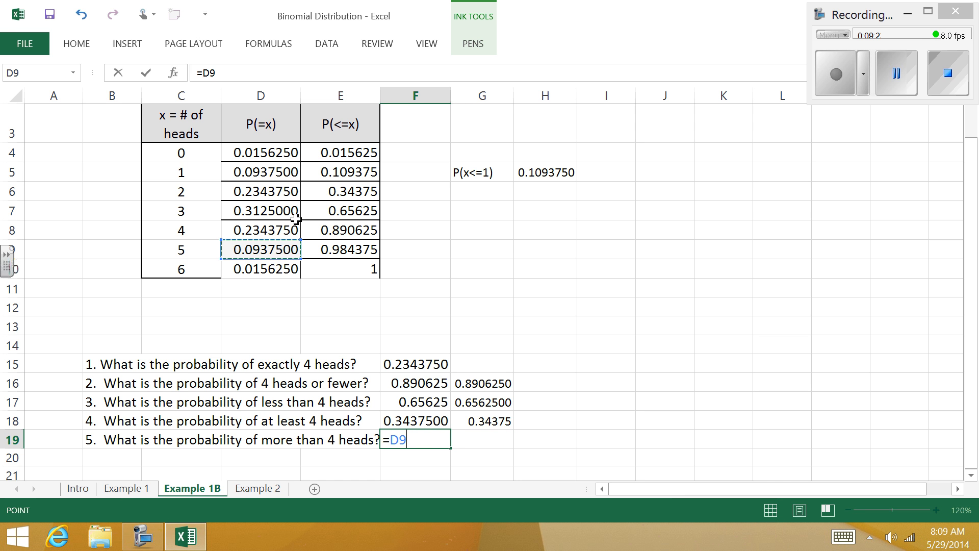
{"action": "type", "text": "+"}
{"action": "left_click", "coordinate": [290, 268]}
{"action": "key", "text": "Return"}
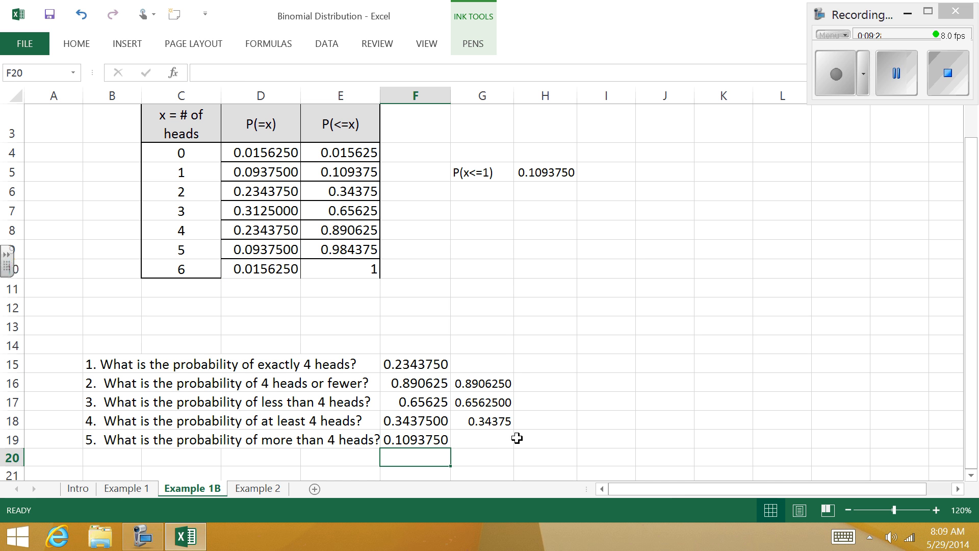
Step: Compute the question 5 answer a second way in G19 from the cumulative probability, using =1-E8
{"action": "left_click", "coordinate": [498, 438]}
{"action": "type", "text": "=1-"}
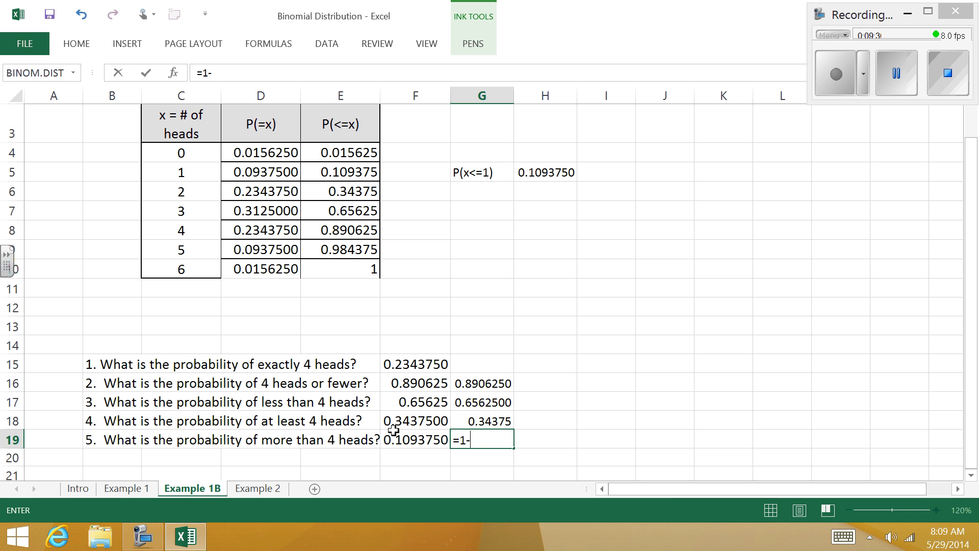
{"action": "left_click", "coordinate": [367, 230]}
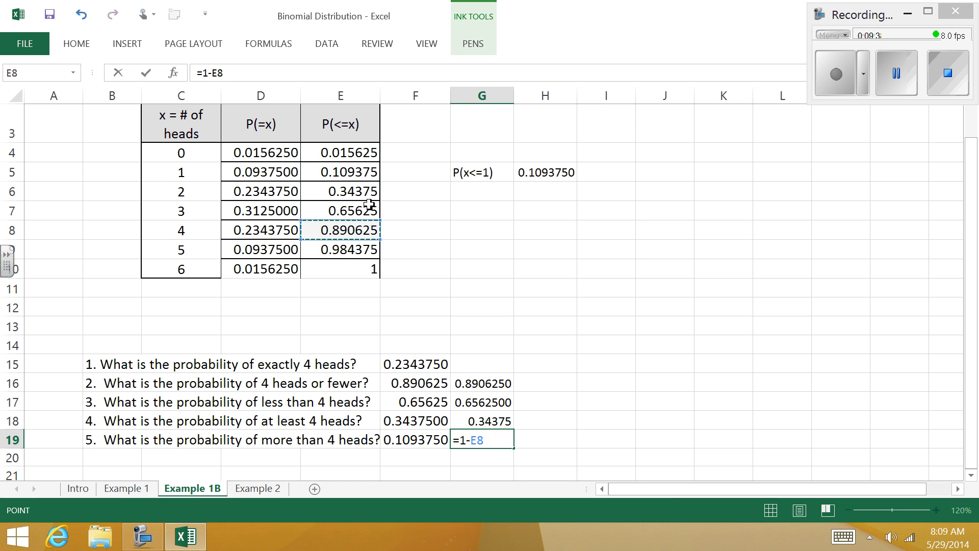
{"action": "key", "text": "Return"}
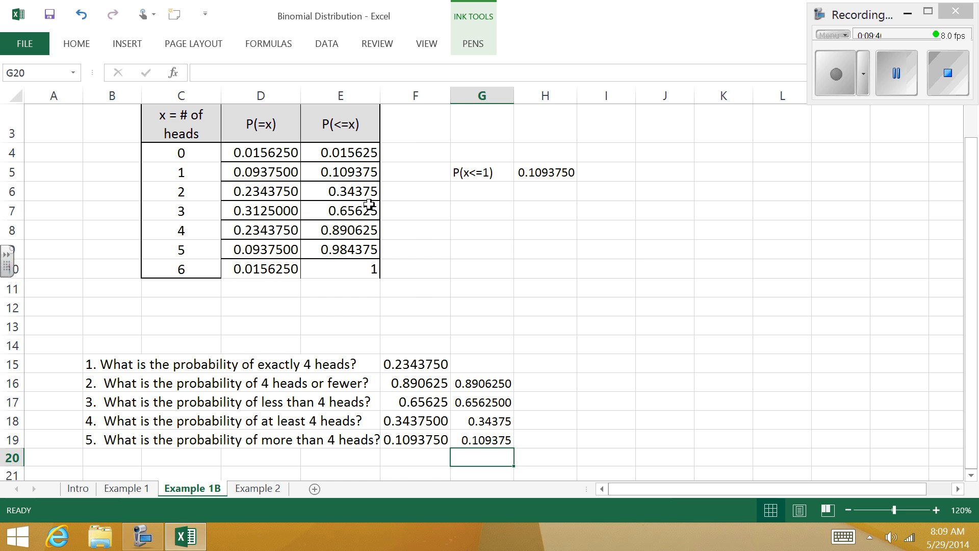
Step: On the Example 2 sheet, enter 0 in C5 as the first number of times landing on red
{"action": "key", "text": "ctrl+Page_Down"}
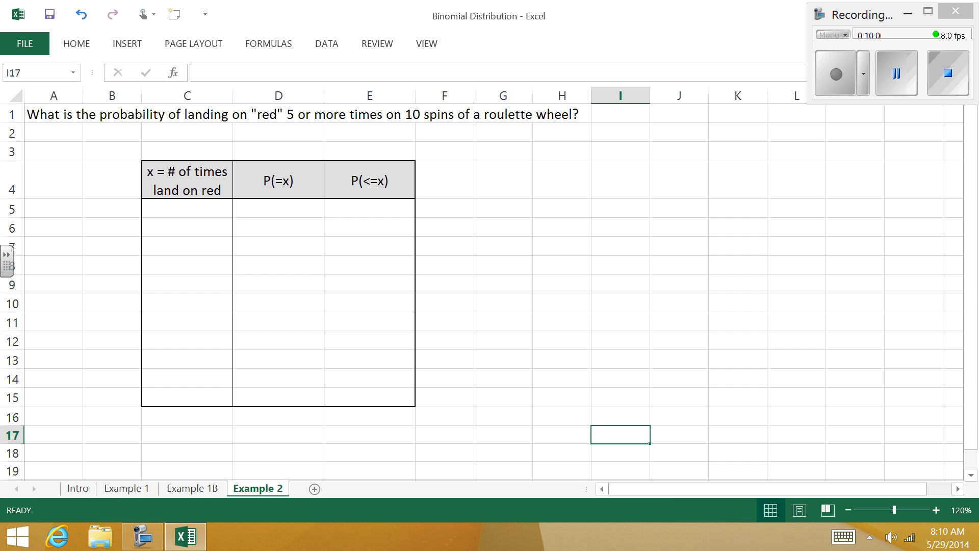
{"action": "left_click", "coordinate": [187, 209]}
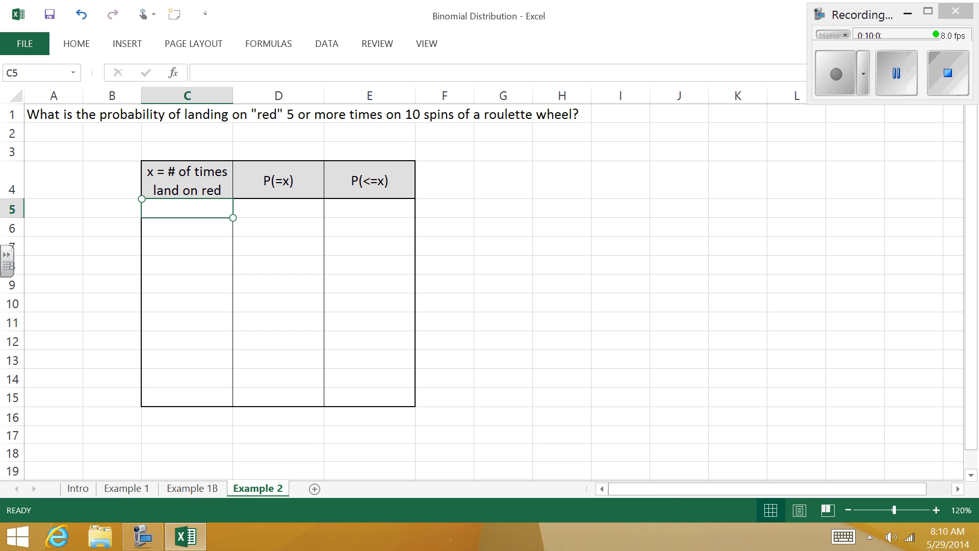
{"action": "type", "text": "0"}
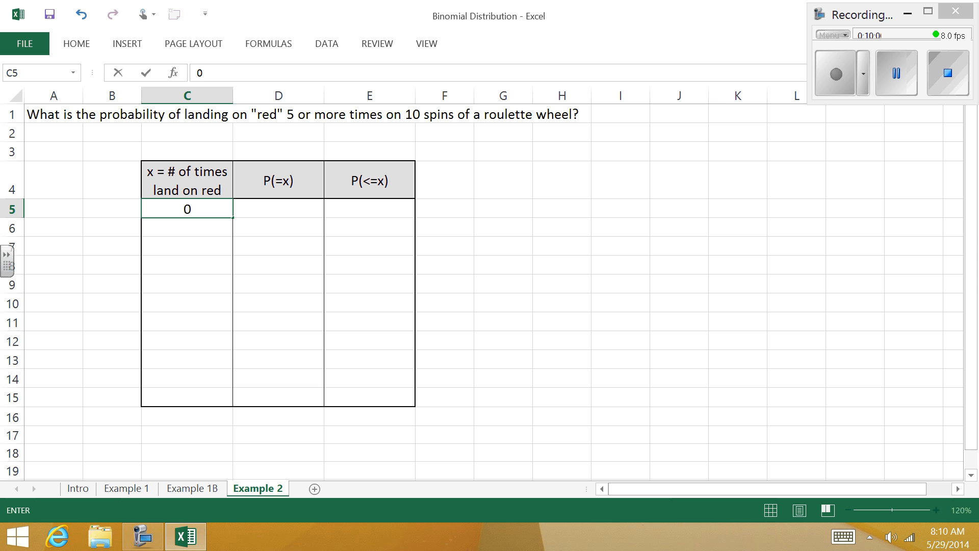
{"action": "key", "text": "Return"}
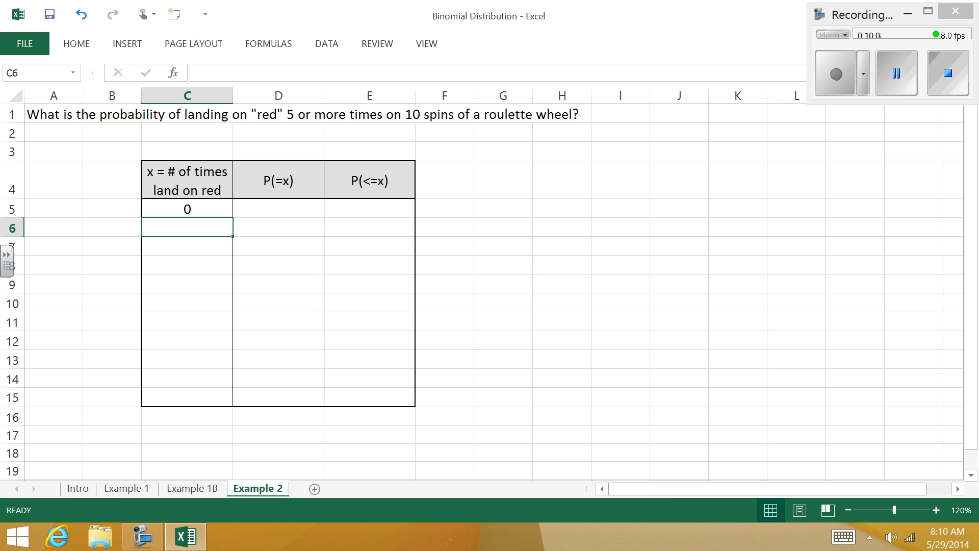
Step: Enter =1+C5 in cell C6 and fill the formula down to C15 to complete the number-of-reds column
{"action": "type", "text": "="}
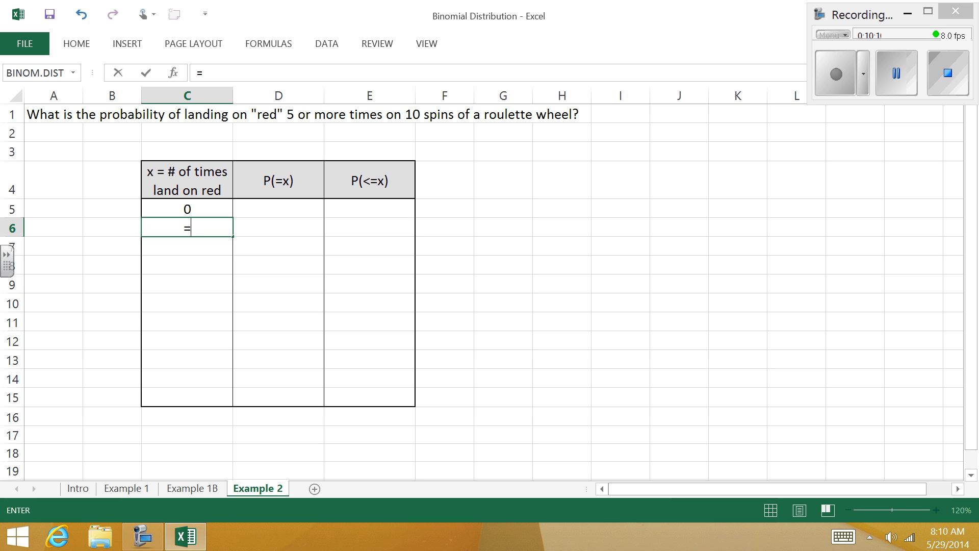
{"action": "type", "text": "1"}
{"action": "key", "text": "Up"}
{"action": "key", "text": "Return"}
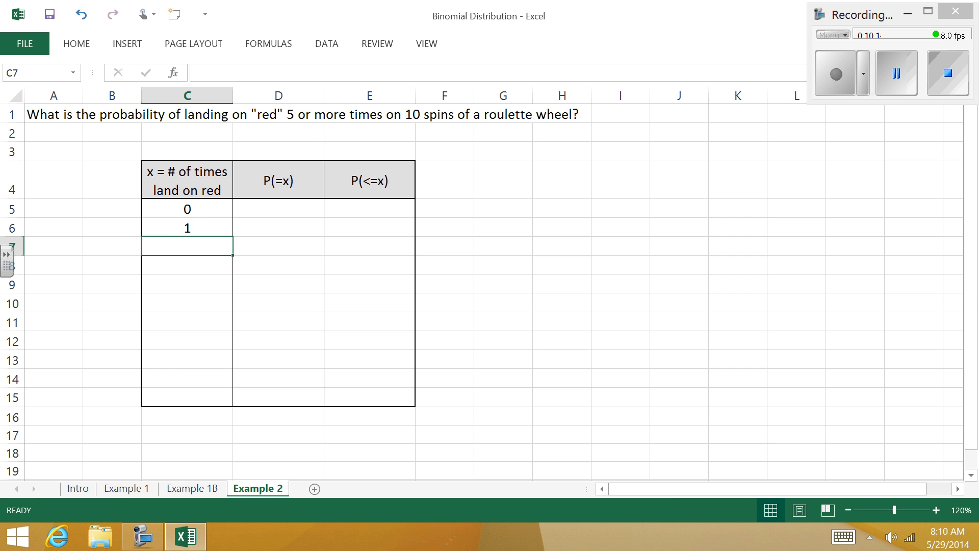
{"action": "left_click", "coordinate": [227, 224]}
{"action": "left_click_drag", "start_coordinate": [237, 239], "coordinate": [235, 404]}
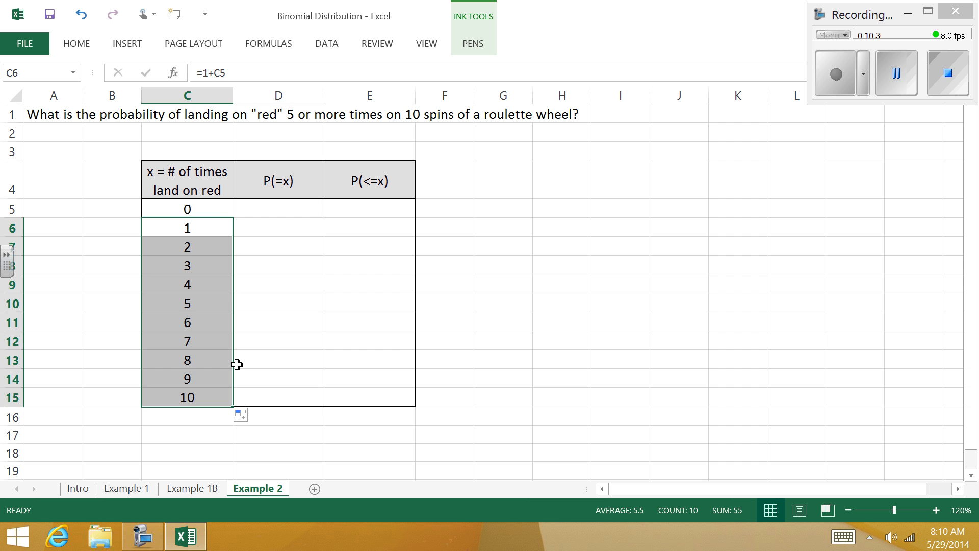
Step: Enter =BINOMDIST(C5,10,18/38,FALSE) in cell D5 and fill it down to D15 to complete the P(=x) column
{"action": "left_click", "coordinate": [278, 209]}
{"action": "type", "text": "="}
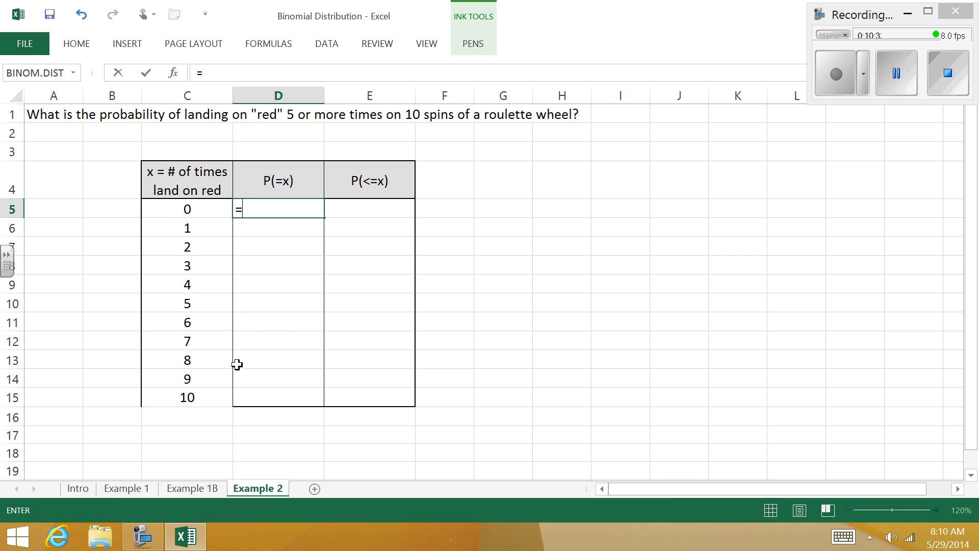
{"action": "type", "text": "bin"}
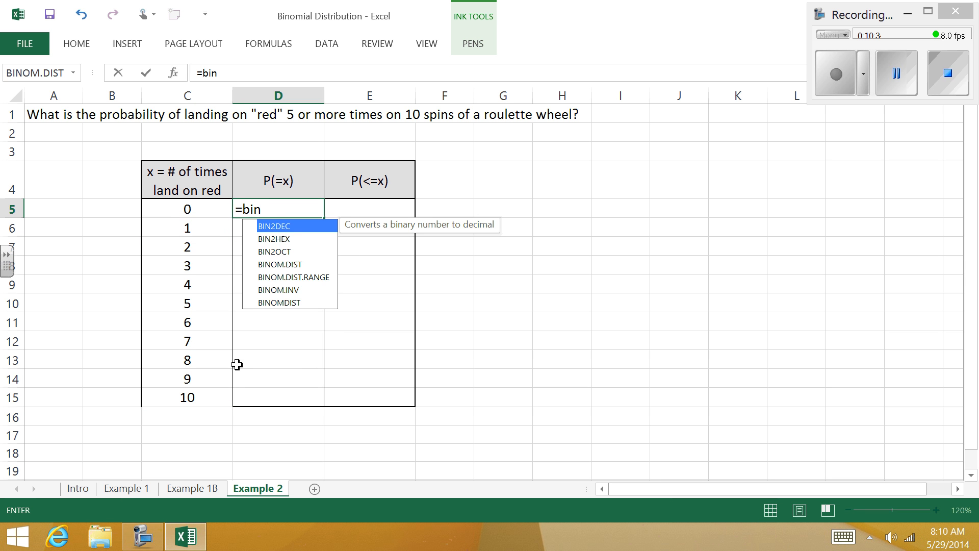
{"action": "type", "text": "om"}
{"action": "key", "text": "Down"}
{"action": "key", "text": "Down"}
{"action": "key", "text": "Down"}
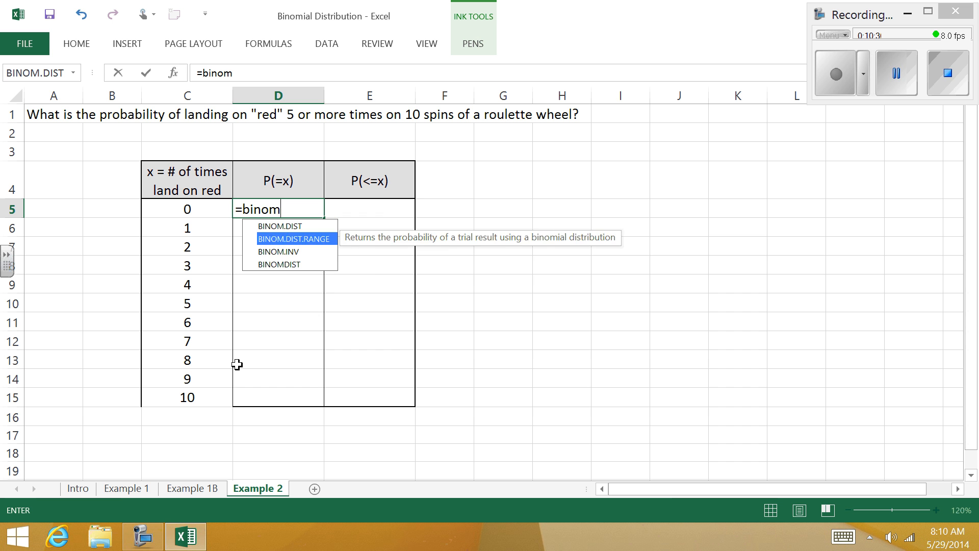
{"action": "key", "text": "Tab"}
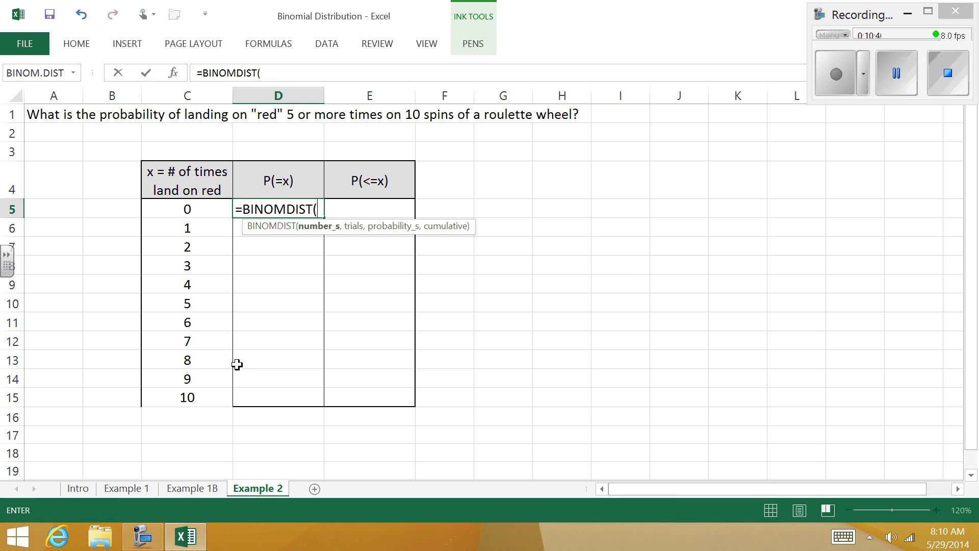
{"action": "key", "text": "Left"}
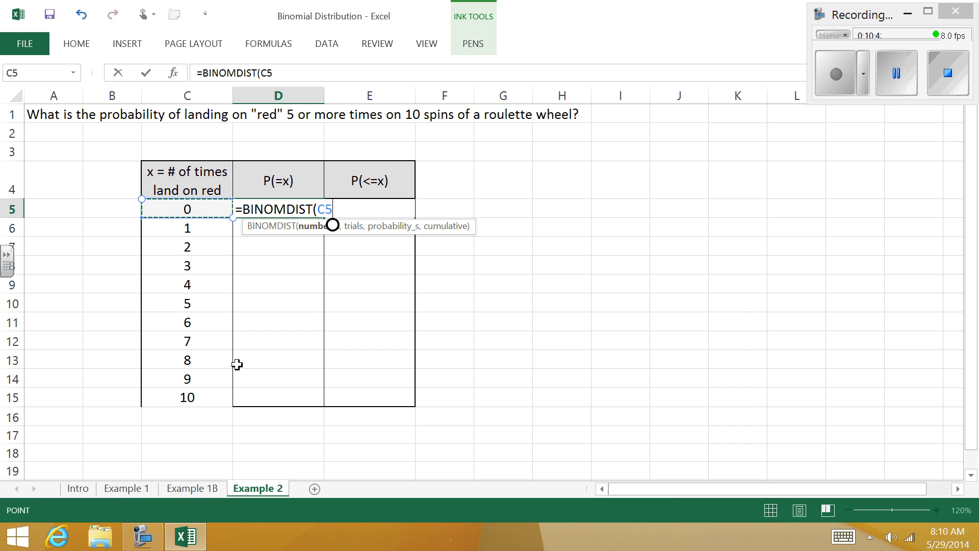
{"action": "type", "text": ","}
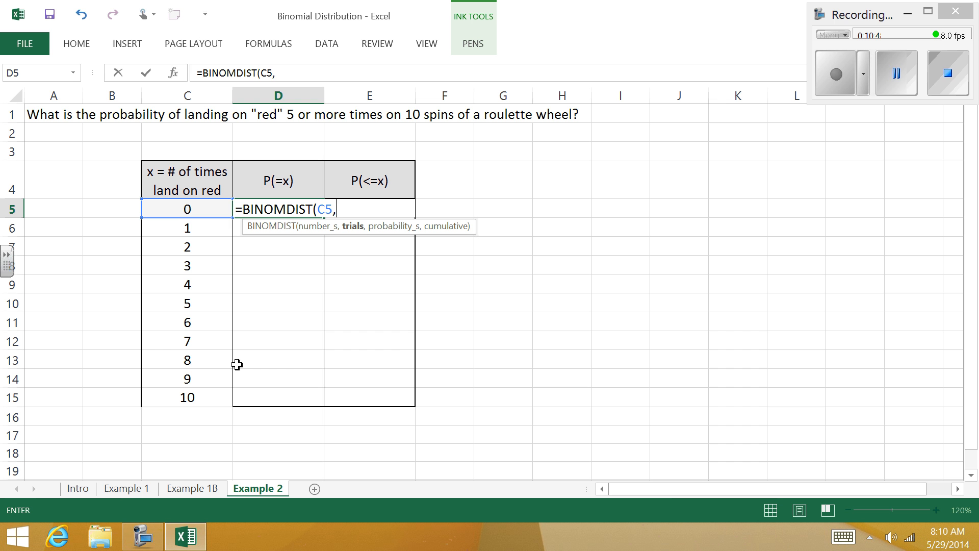
{"action": "type", "text": "10,"}
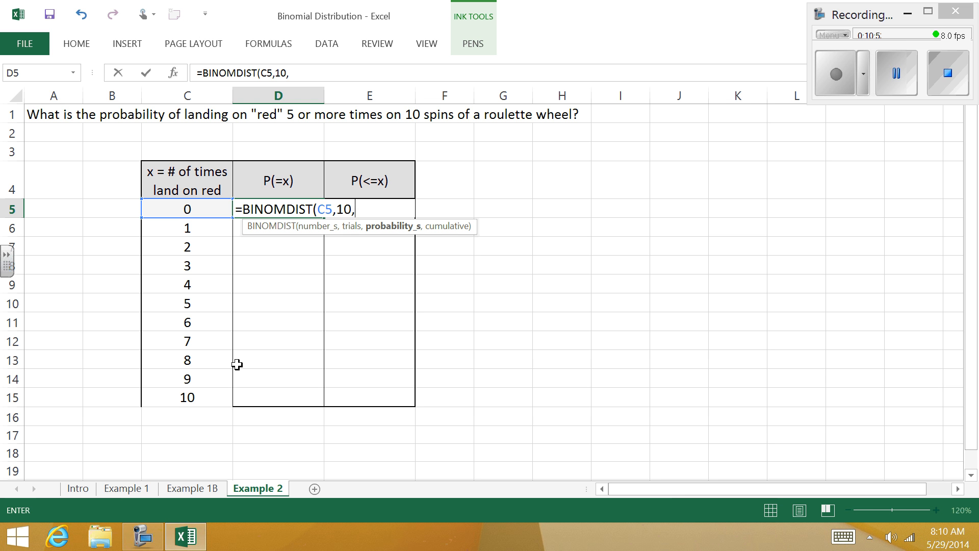
{"action": "type", "text": "18/38,"}
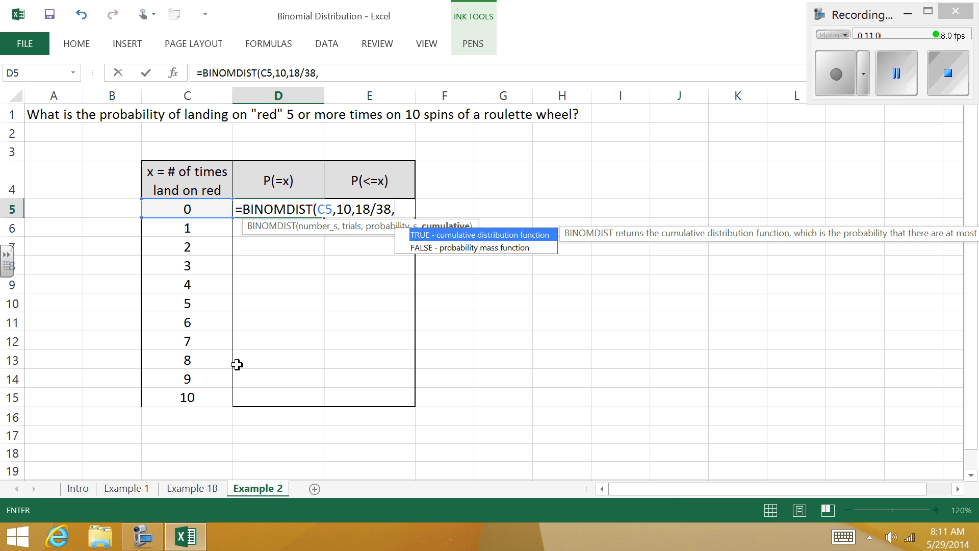
{"action": "type", "text": "false)"}
{"action": "key", "text": "Return"}
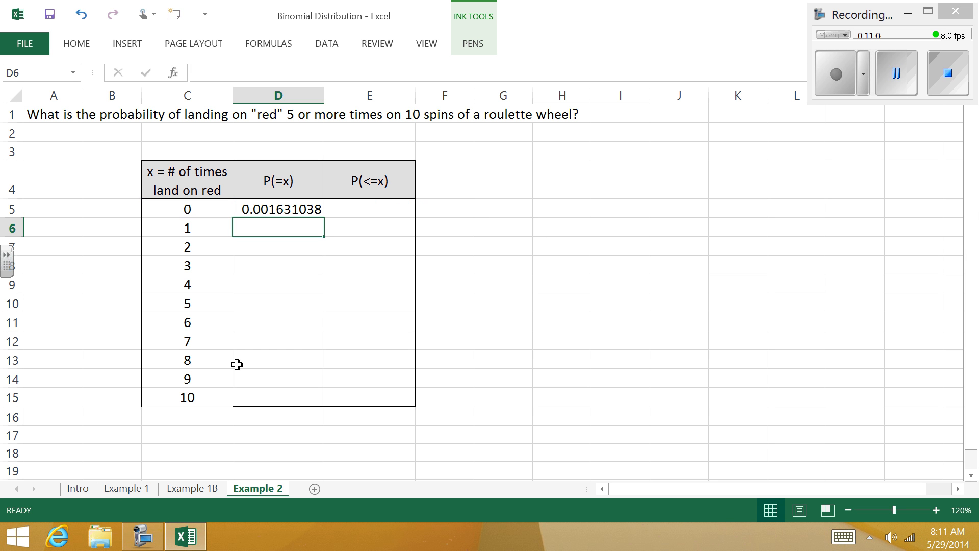
{"action": "left_click", "coordinate": [315, 209]}
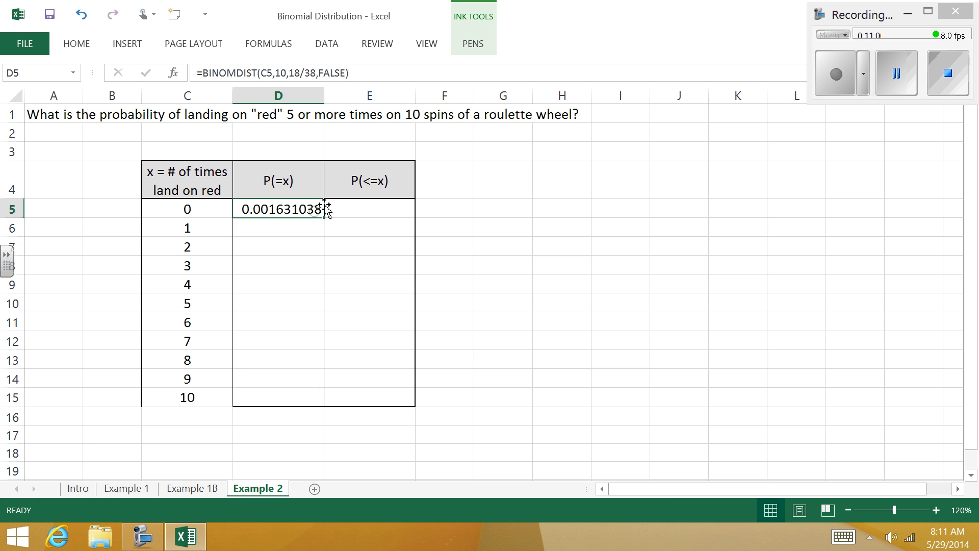
{"action": "double_click", "coordinate": [329, 222]}
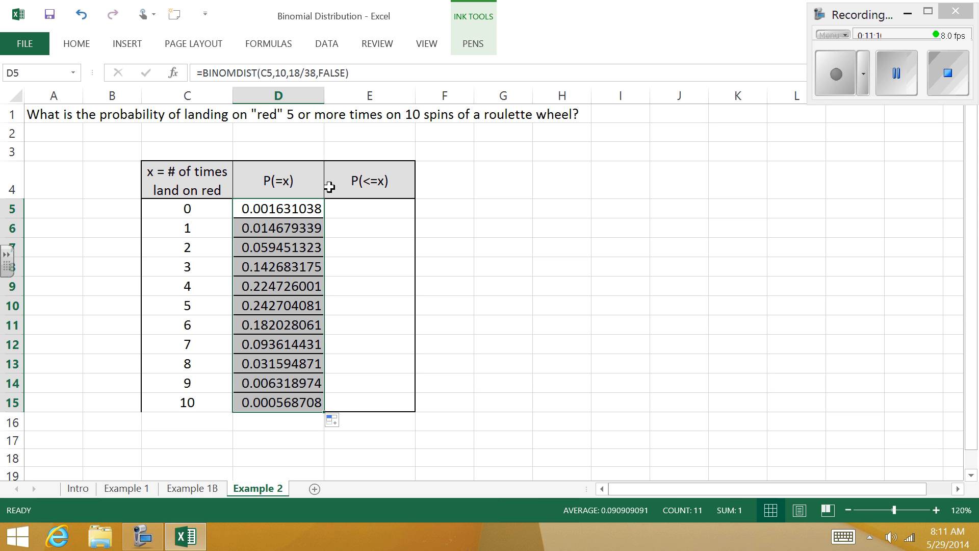
Step: Enter the cumulative formula =BINOMDIST(C5,10,18/38,TRUE) in cell E5 under P(<=x)
{"action": "left_click", "coordinate": [386, 210]}
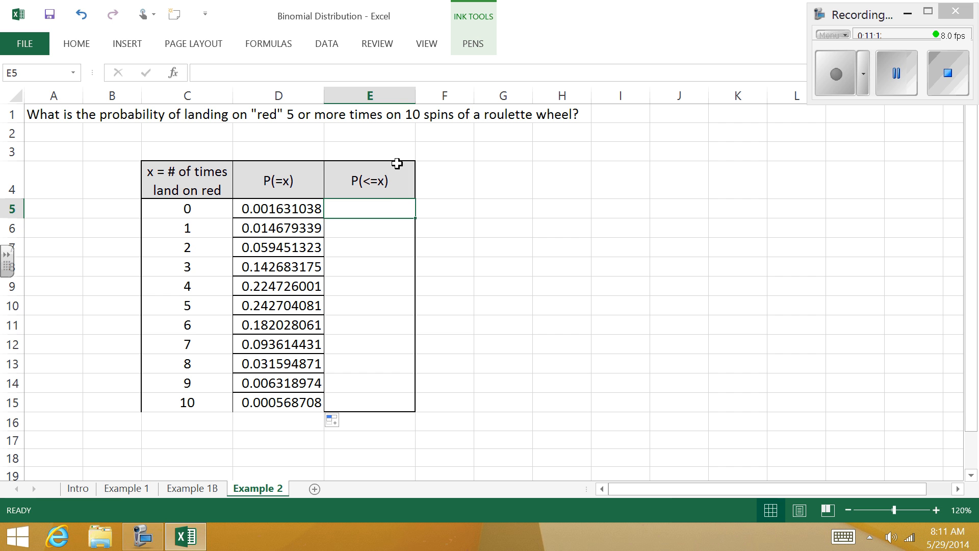
{"action": "type", "text": "="}
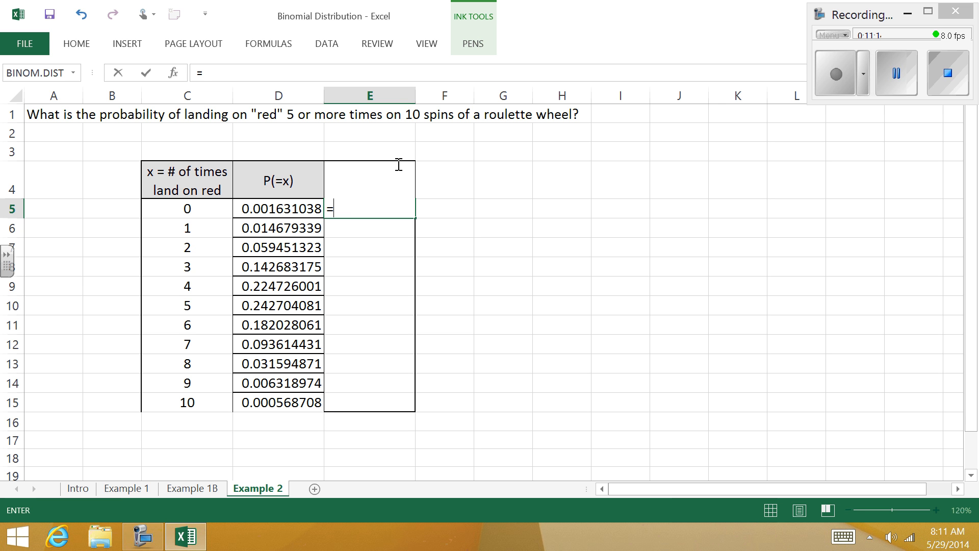
{"action": "type", "text": "binom"}
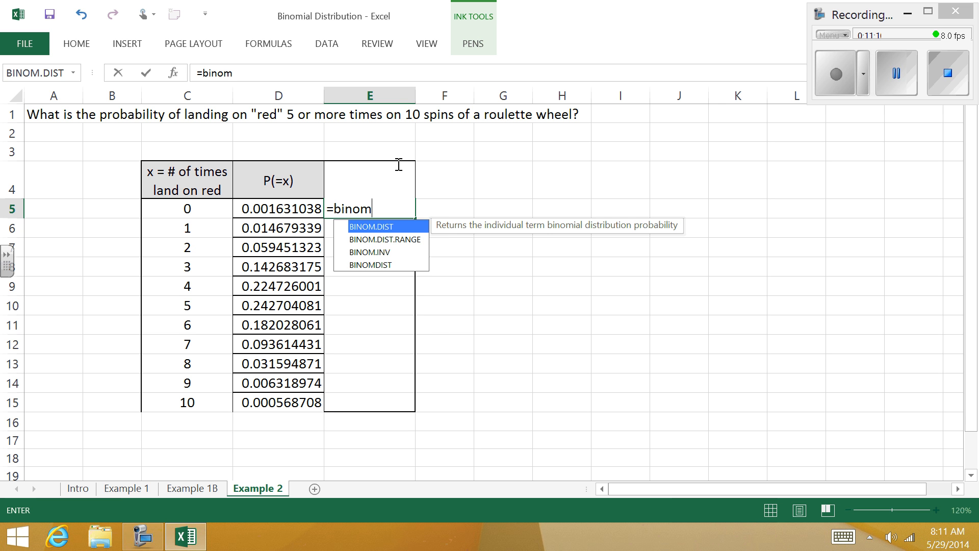
{"action": "key", "text": "Down"}
{"action": "key", "text": "Down"}
{"action": "key", "text": "Down"}
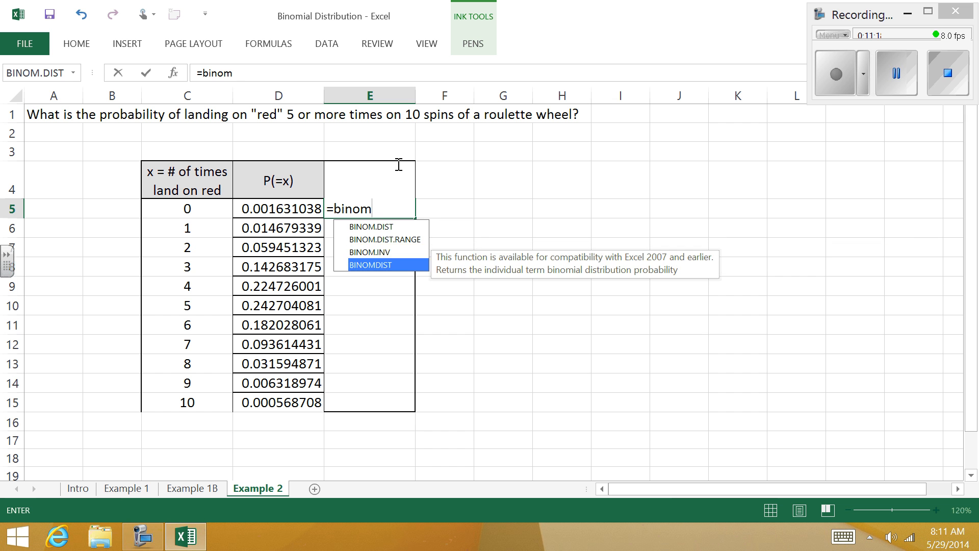
{"action": "key", "text": "Tab"}
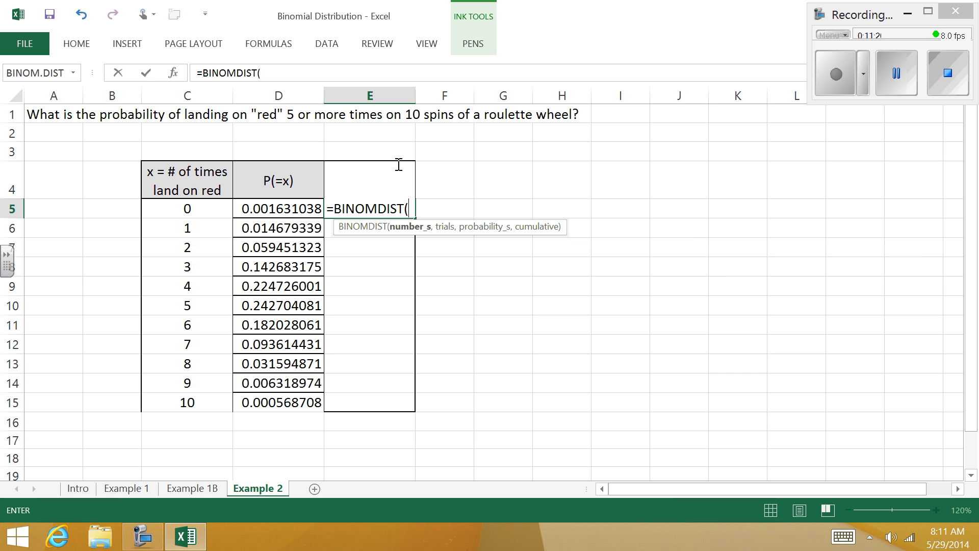
{"action": "key", "text": "Left"}
{"action": "key", "text": "Left"}
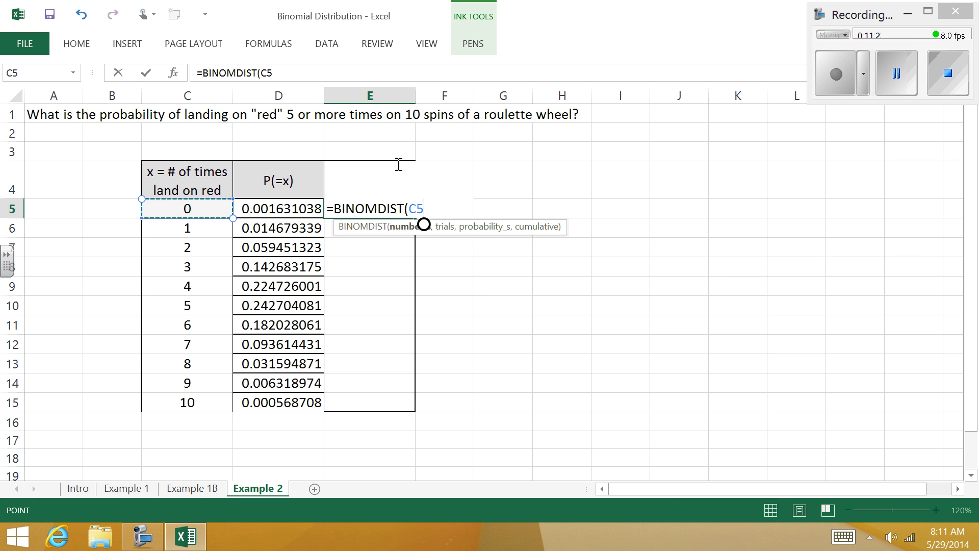
{"action": "type", "text": ","}
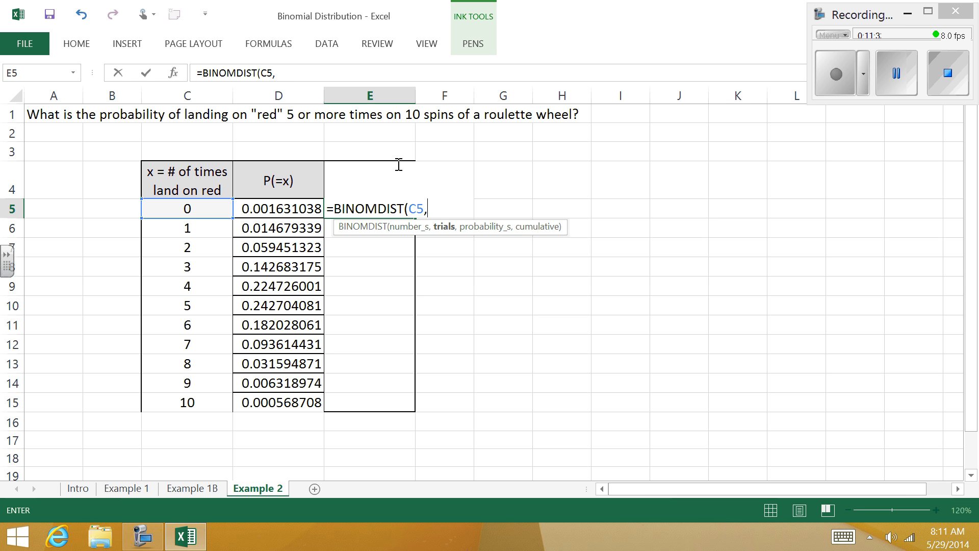
{"action": "type", "text": "10,1"}
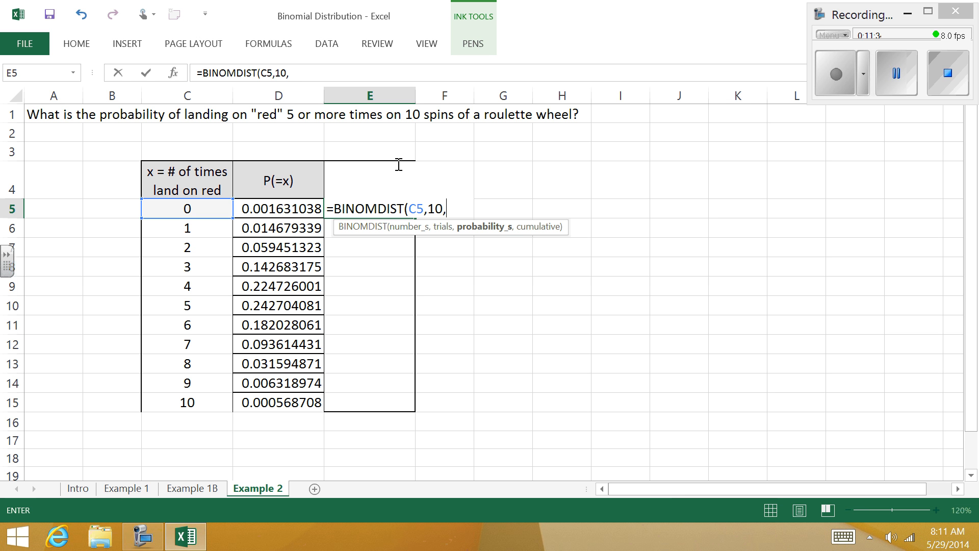
{"action": "type", "text": "8/38"}
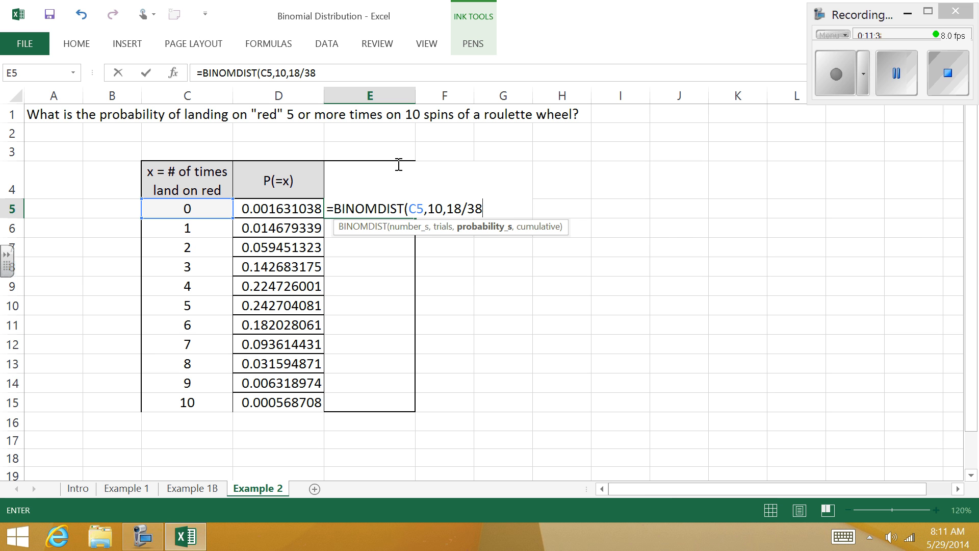
{"action": "type", "text": ",true)"}
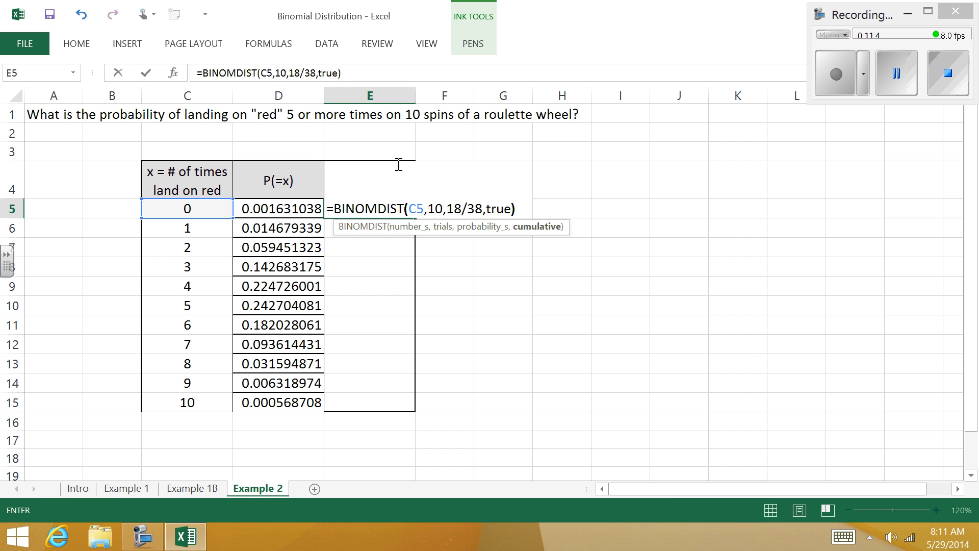
{"action": "key", "text": "Return"}
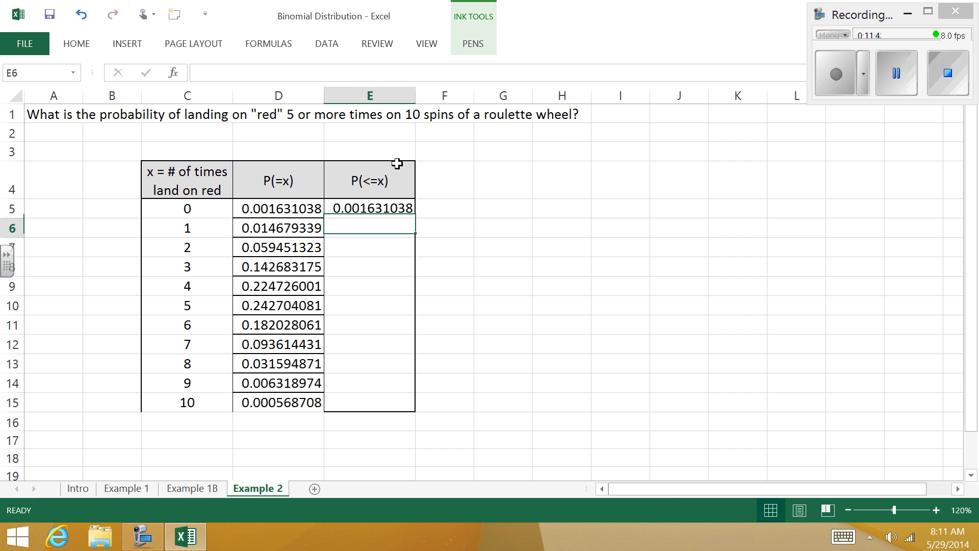
Step: Fill the cumulative probability formula from E5 down to E15
{"action": "left_click", "coordinate": [411, 207]}
{"action": "left_click", "coordinate": [414, 225]}
{"action": "left_click", "coordinate": [411, 206]}
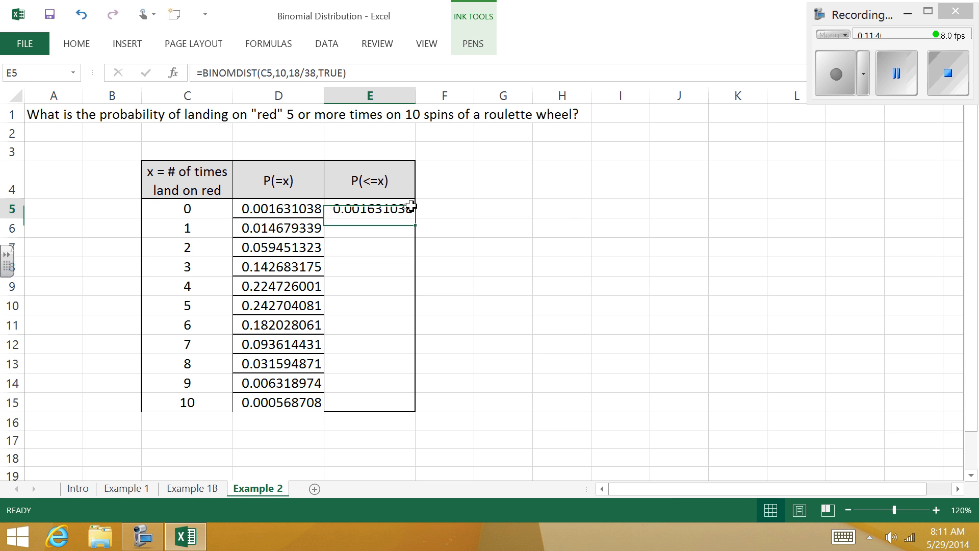
{"action": "double_click", "coordinate": [415, 218]}
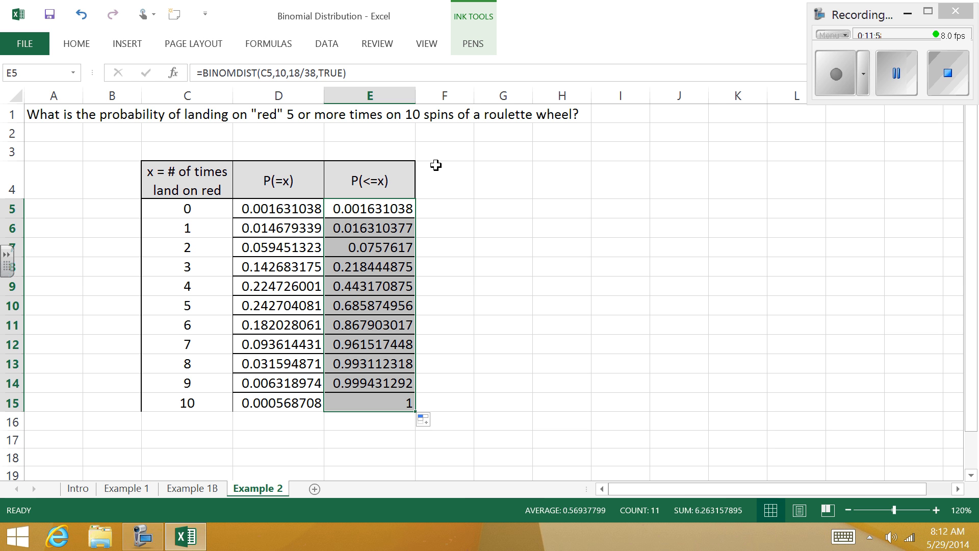
Step: Compute the probability of 5 or more reds in cell G3 with =SUM(D10:D15)
{"action": "left_click", "coordinate": [288, 305]}
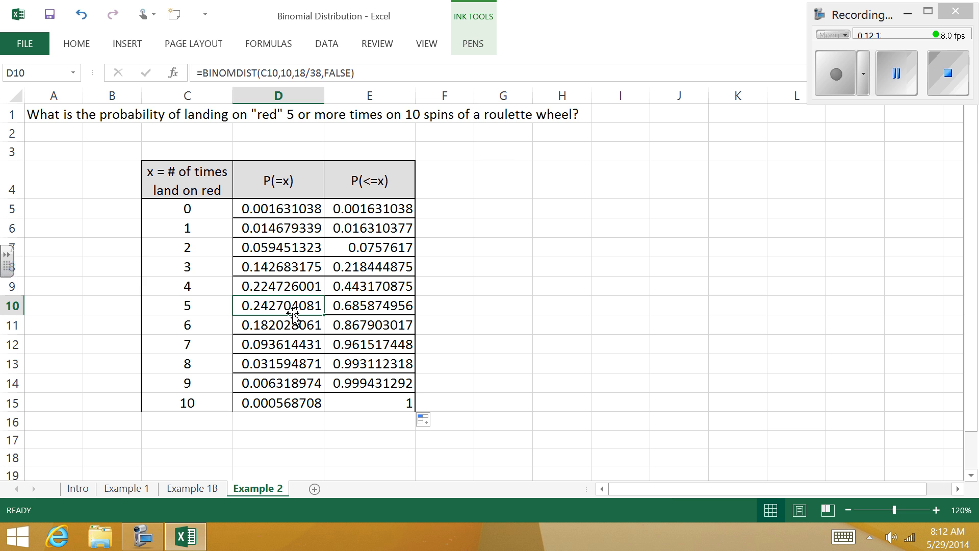
{"action": "left_click", "coordinate": [501, 152]}
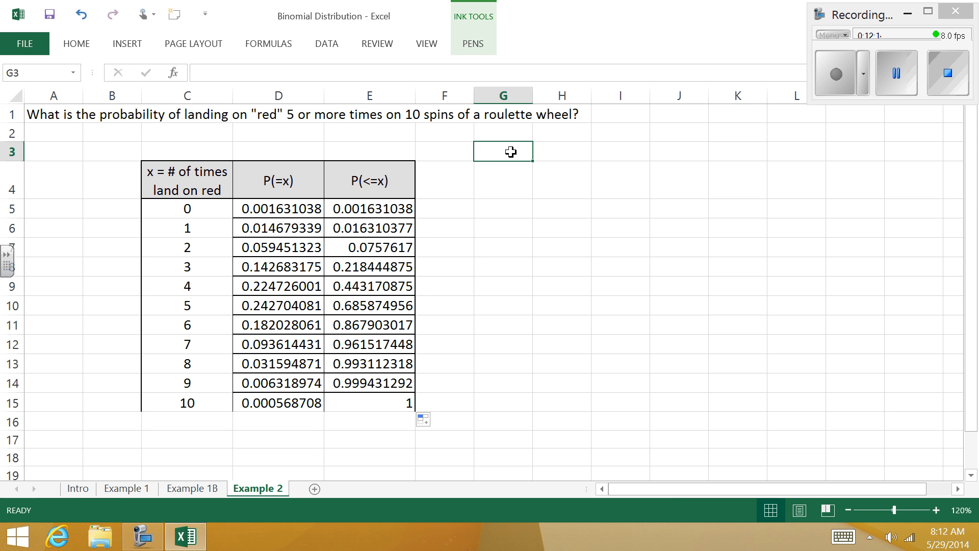
{"action": "type", "text": "="}
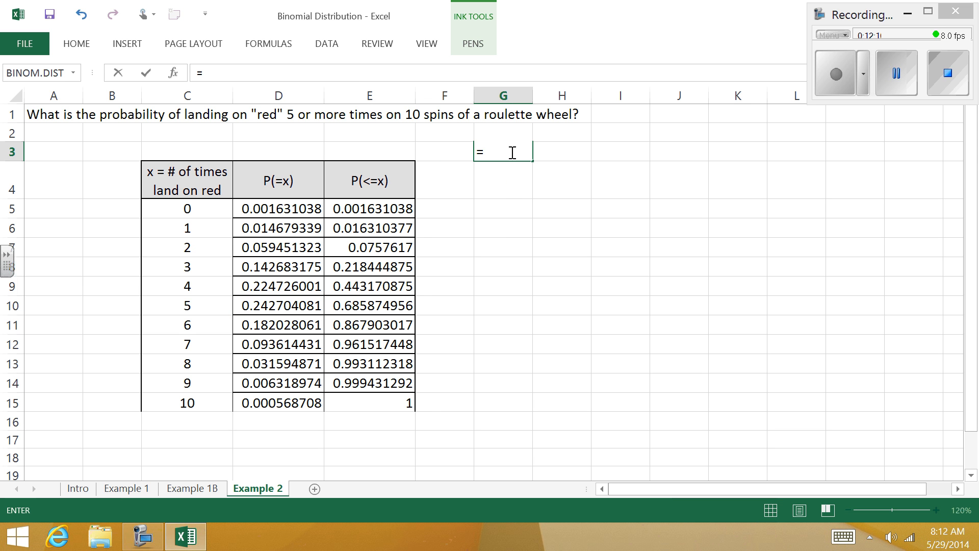
{"action": "type", "text": "sum("}
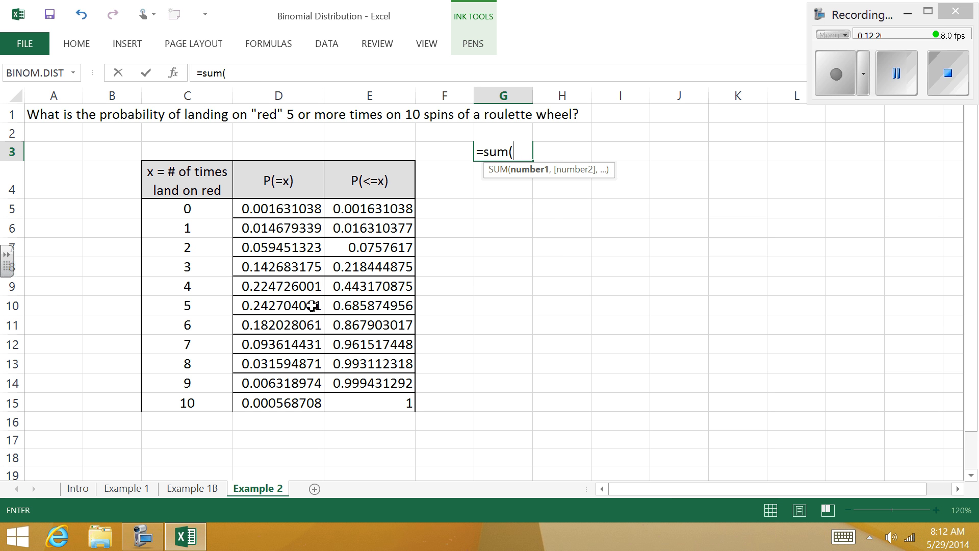
{"action": "left_click_drag", "start_coordinate": [309, 305], "coordinate": [306, 403]}
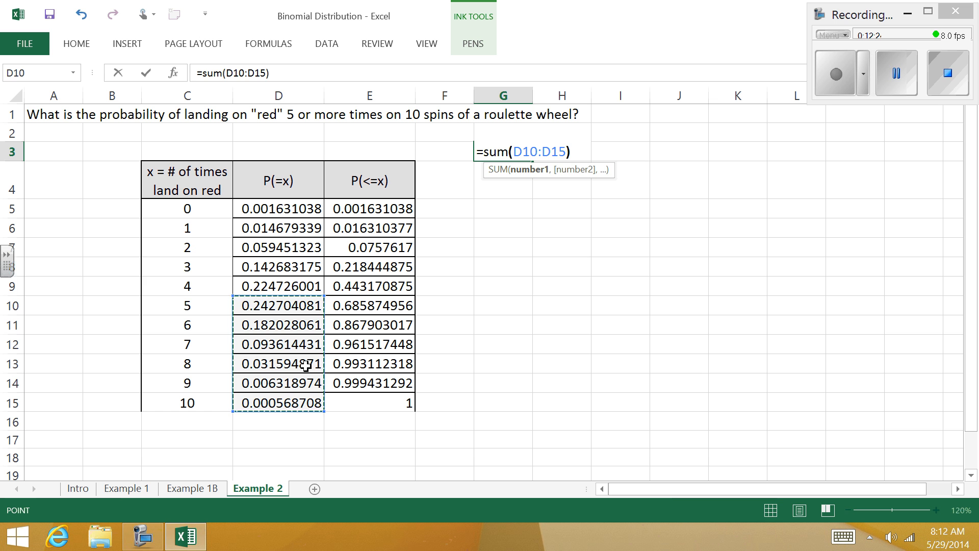
{"action": "key", "text": "Return"}
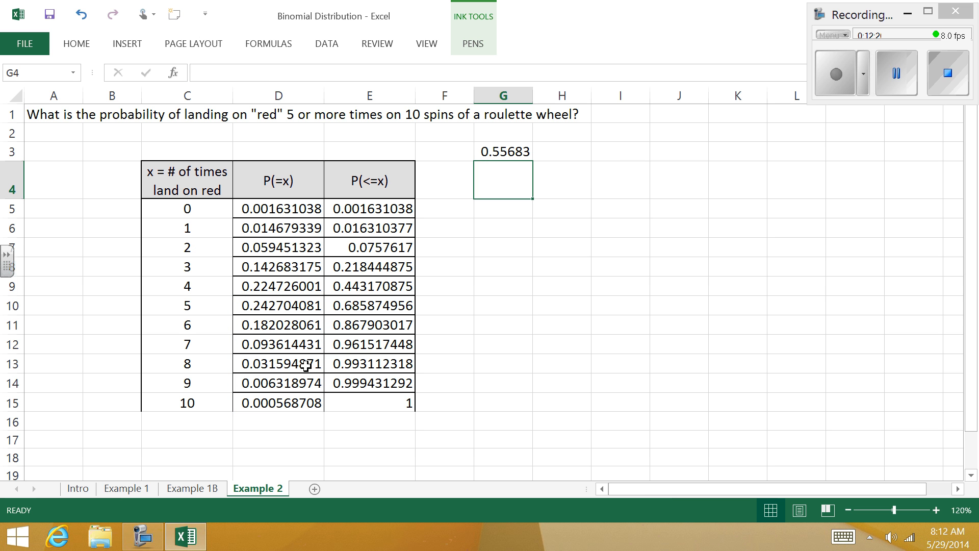